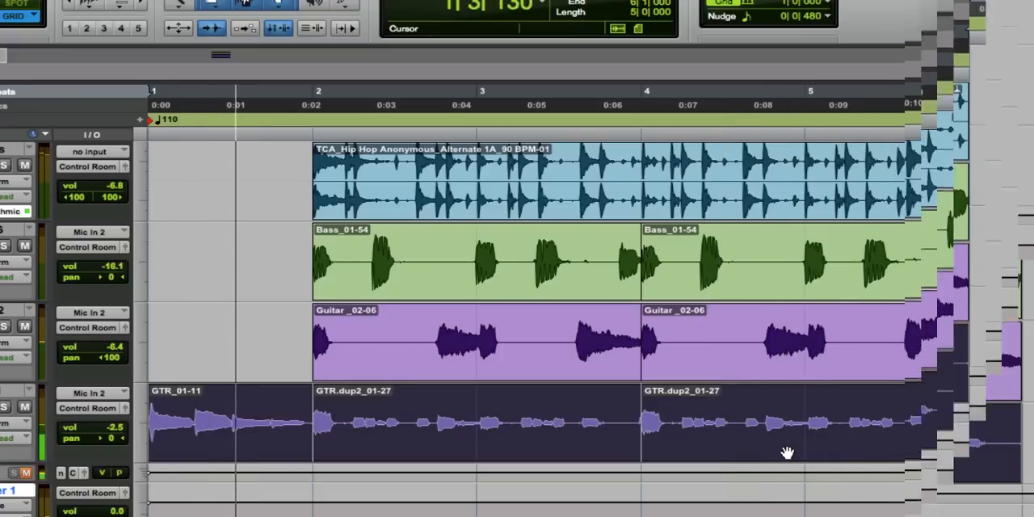
Move the opening GTR_01-11 clip on the GTR1 track out of the way to bar 7.
click(326, 455)
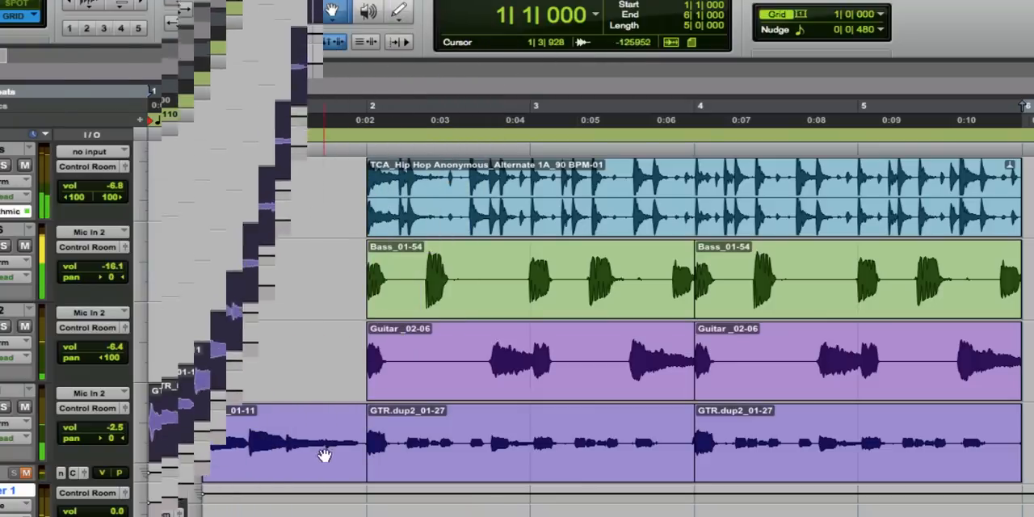
drag(318, 467, 1033, 445)
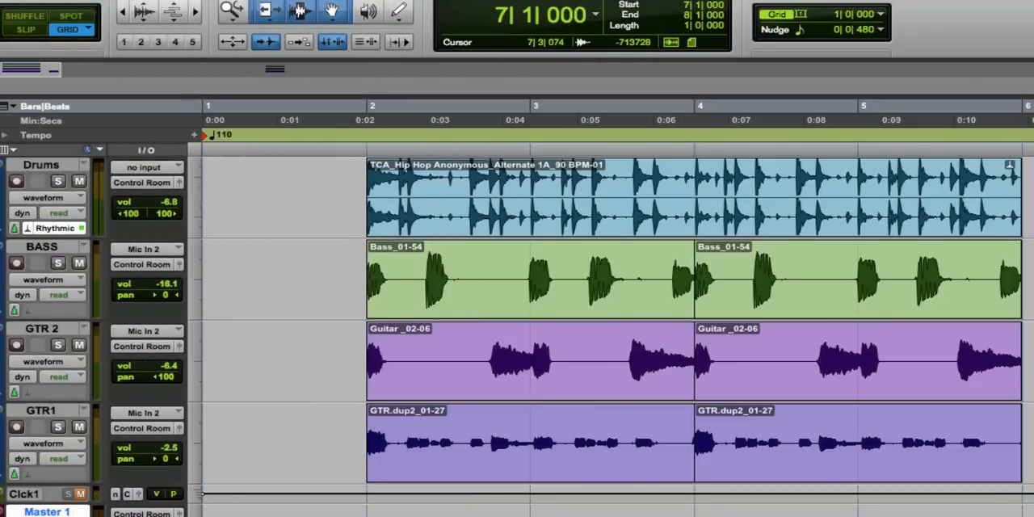
Move the Drums, BASS, GTR 2 and GTR1 clips together so they start at bar 1.
click(573, 212)
shift+click(549, 298)
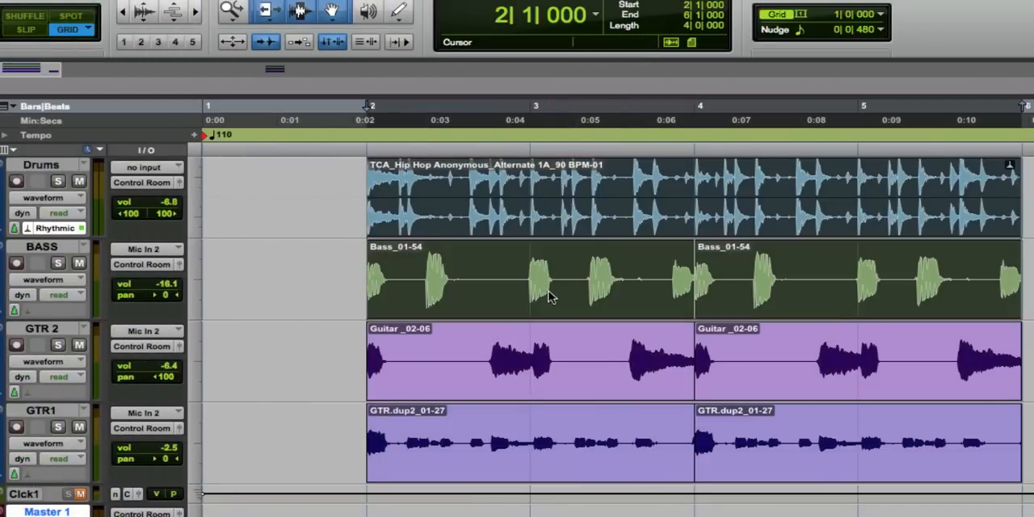
shift+click(546, 360)
shift+click(544, 417)
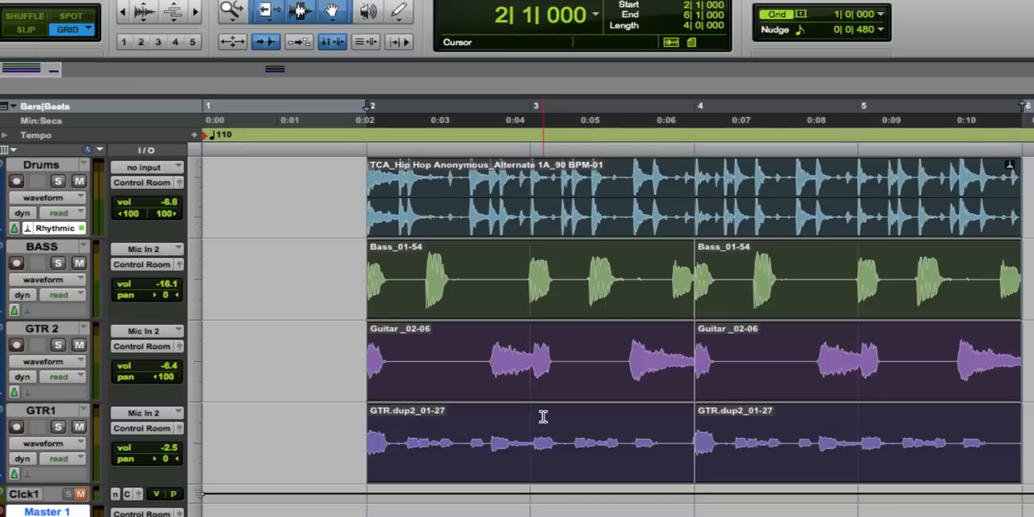
drag(540, 447, 331, 419)
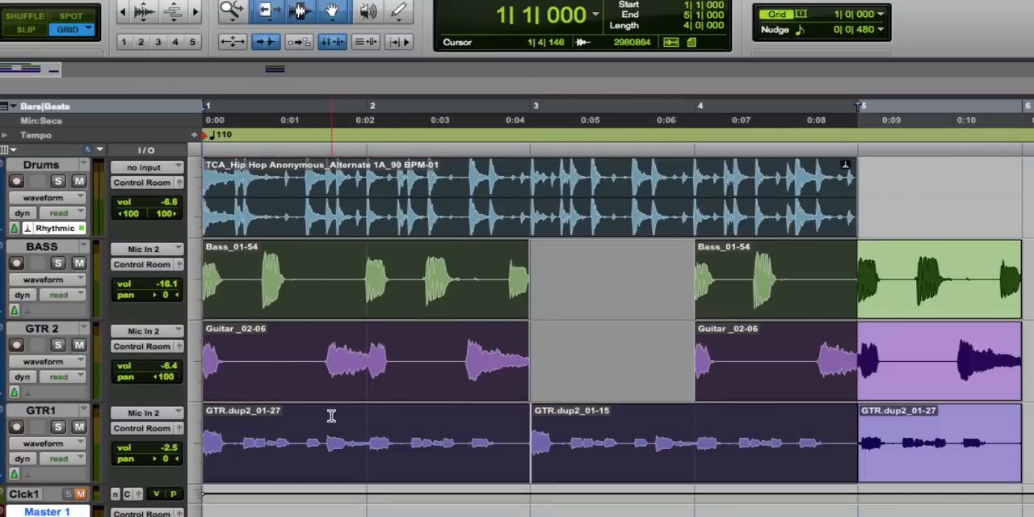
Delete the BASS, GTR 2 and GTR1 clips from bar 3 onward, keeping the first two-bar clip on each track.
click(701, 313)
key(space)
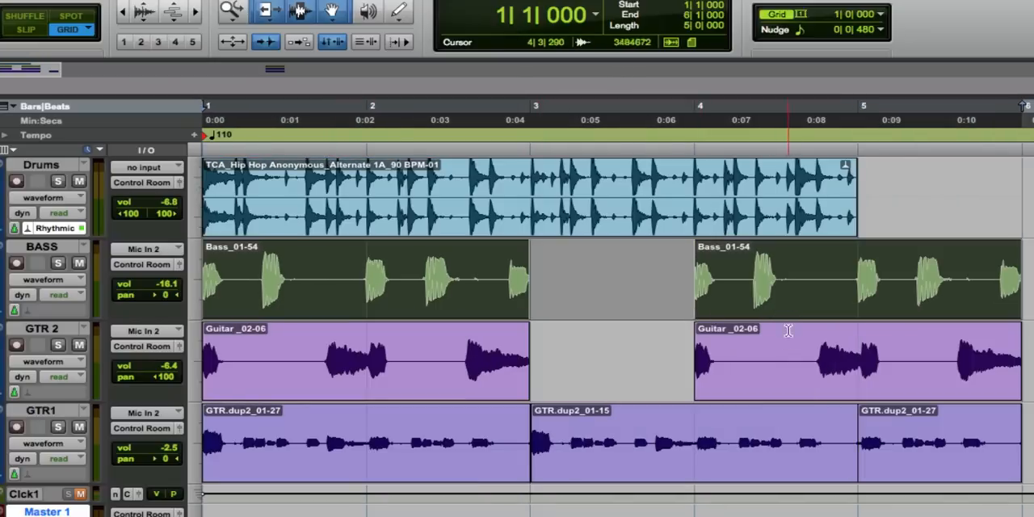
click(788, 352)
double_click(784, 368)
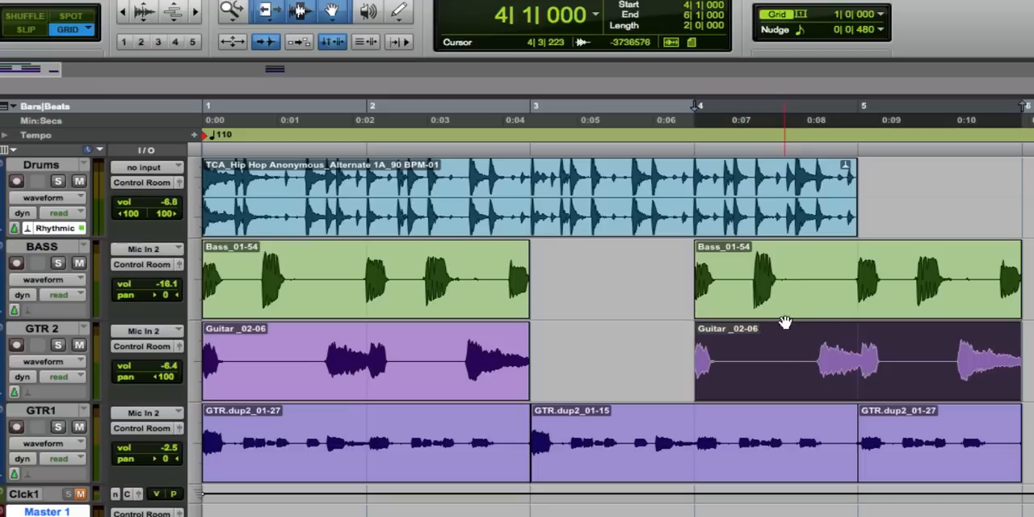
shift+click(785, 304)
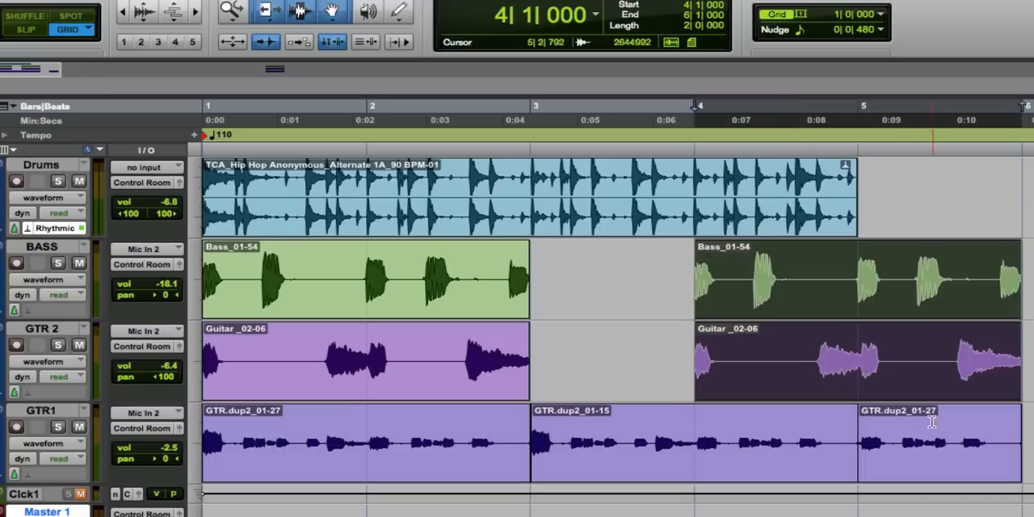
shift+click(908, 461)
shift+click(637, 456)
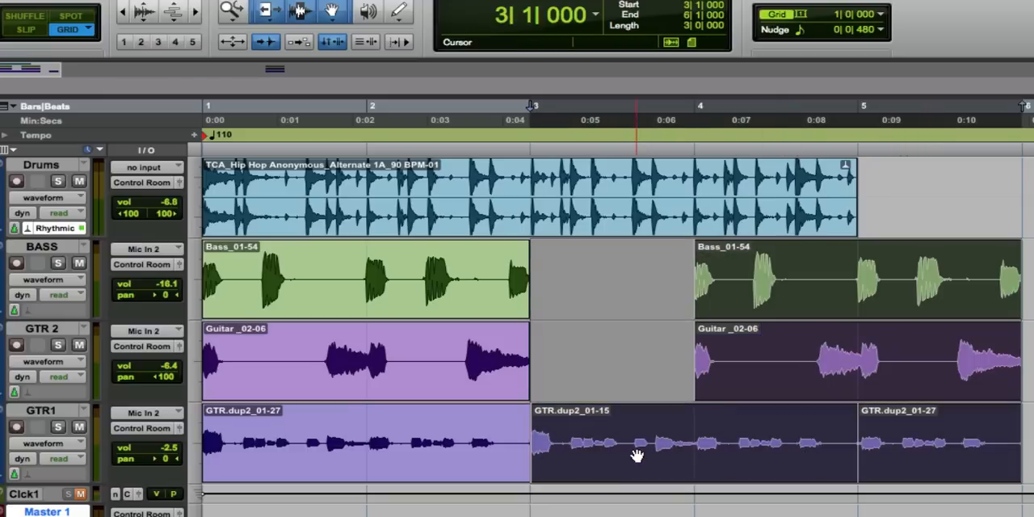
key(Delete)
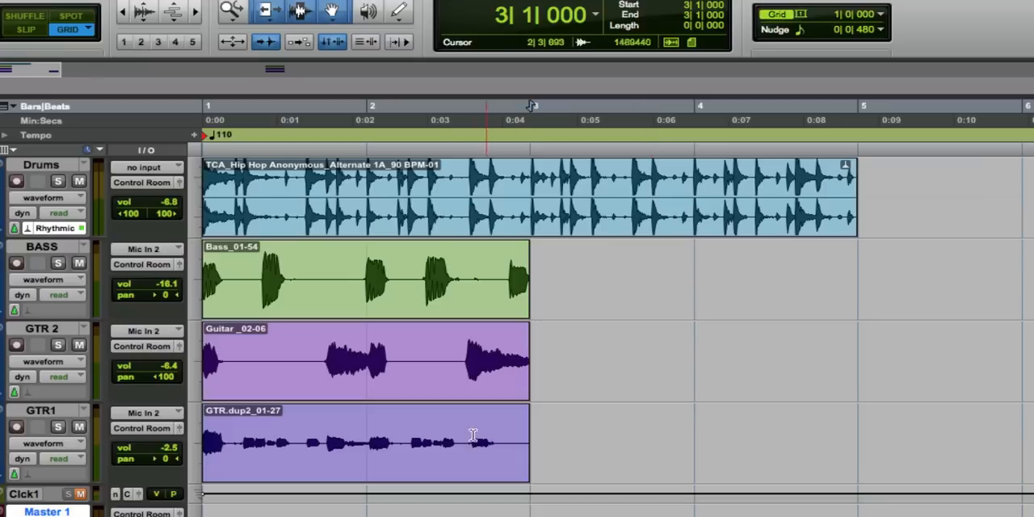
Select the two-bar GTR1 clip and play it back with all tracks to hear the loop.
click(426, 463)
key(space)
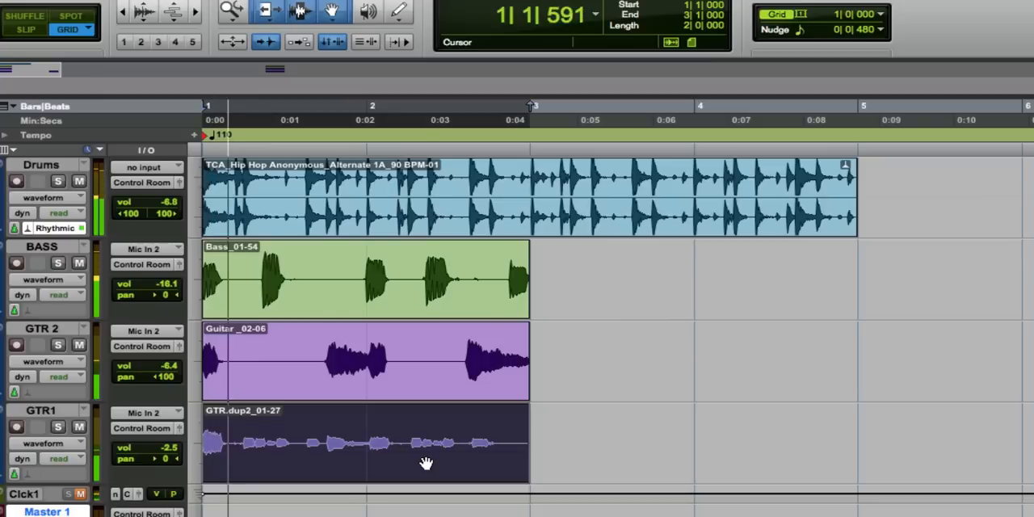
key(space)
Select the two-bar bass clip and solo the BASS and Drums tracks to check them together.
click(226, 295)
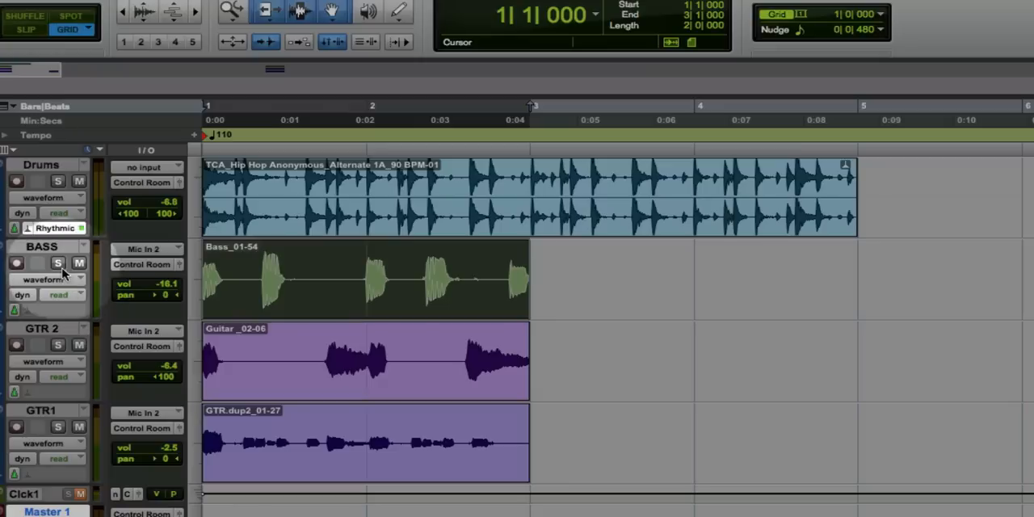
click(57, 262)
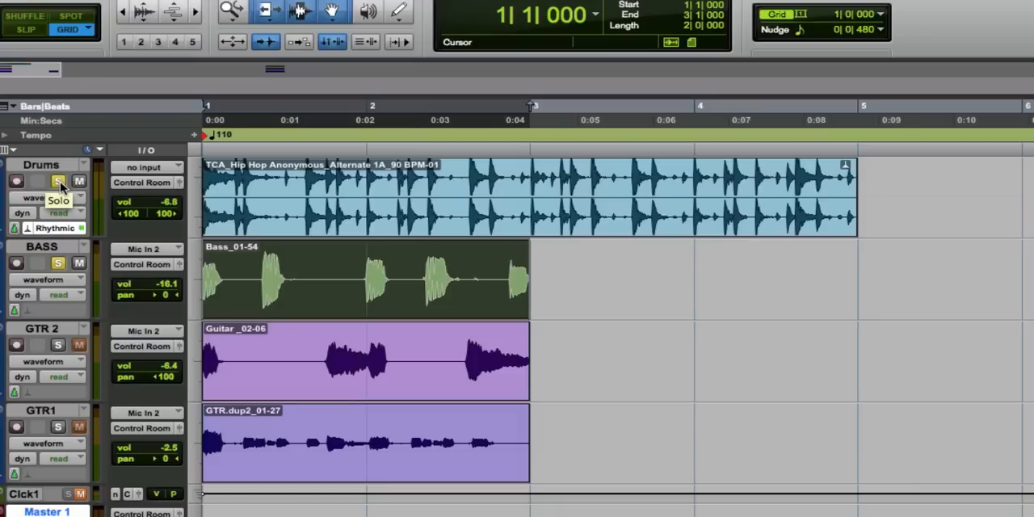
key(t)
key(t)
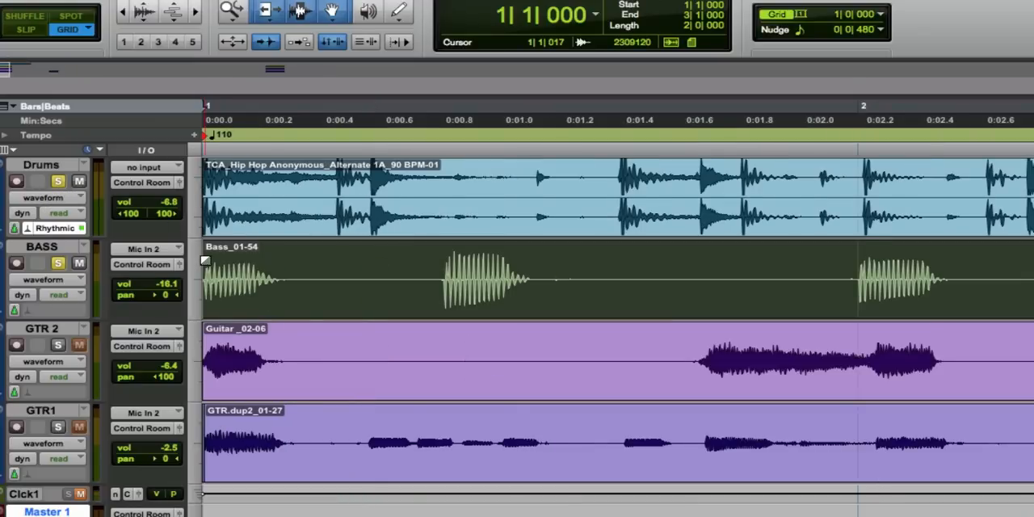
key(space)
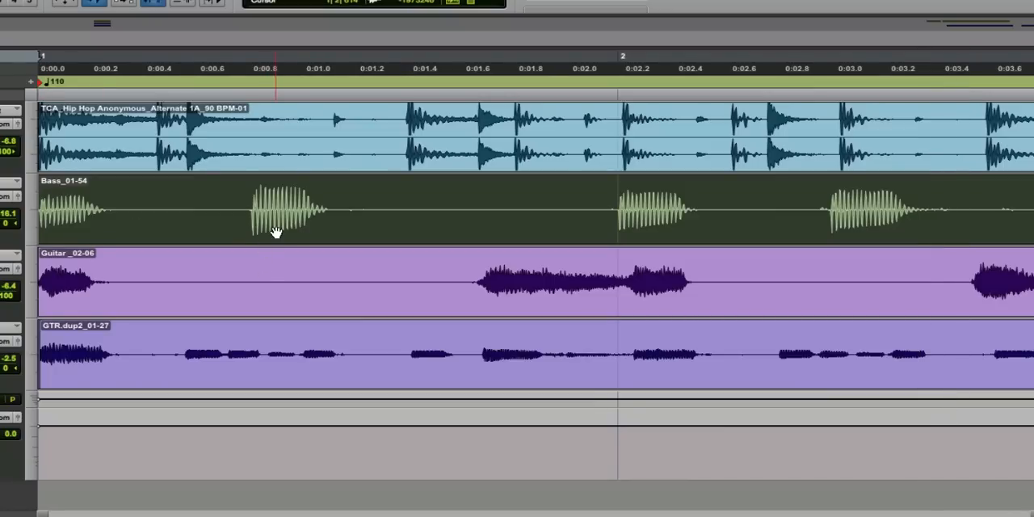
Switch to Slip mode and place the edit cursor just before the second note of the bass clip.
click(237, 197)
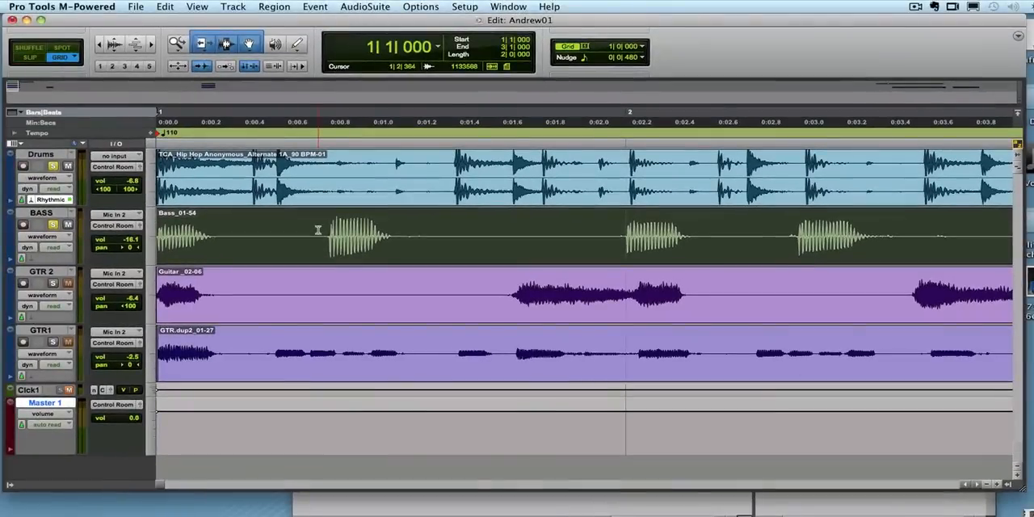
double_click(235, 203)
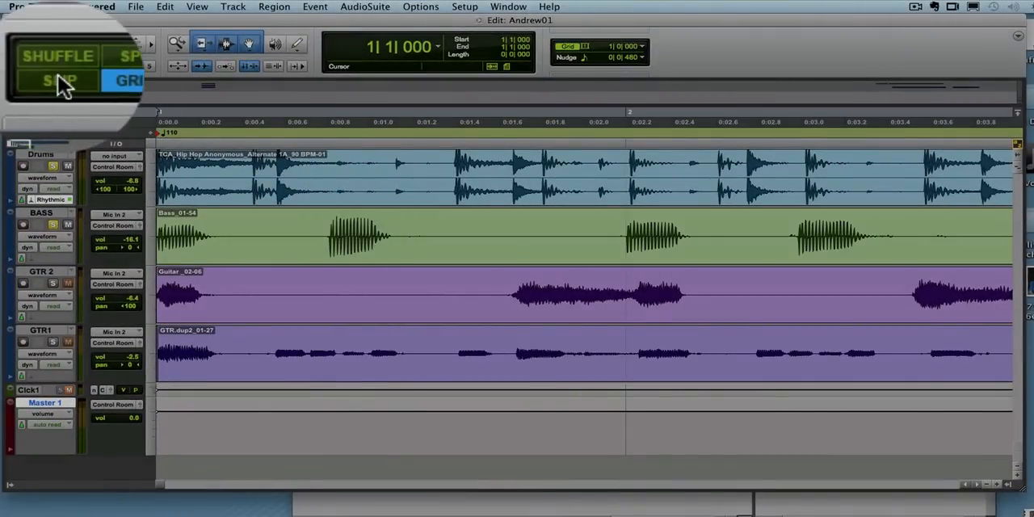
click(30, 58)
click(318, 229)
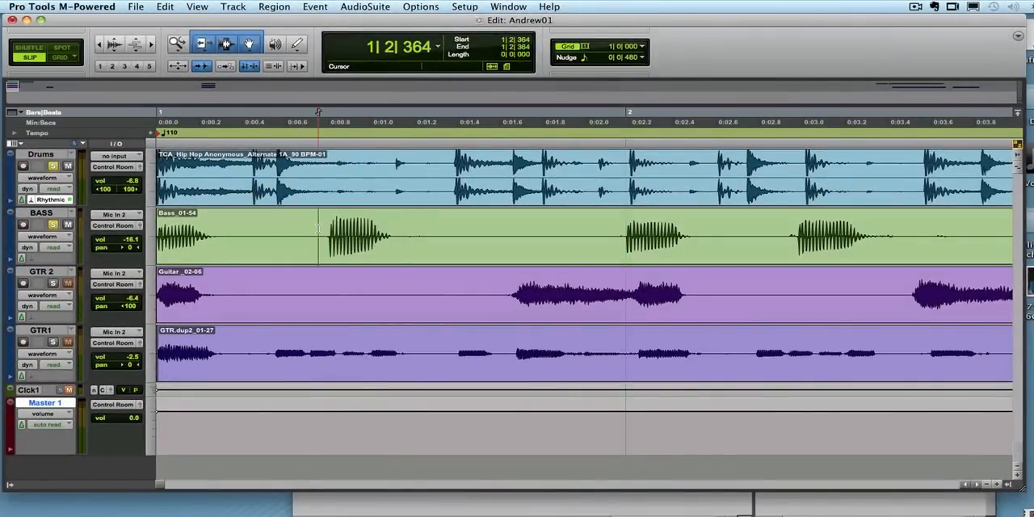
click(325, 227)
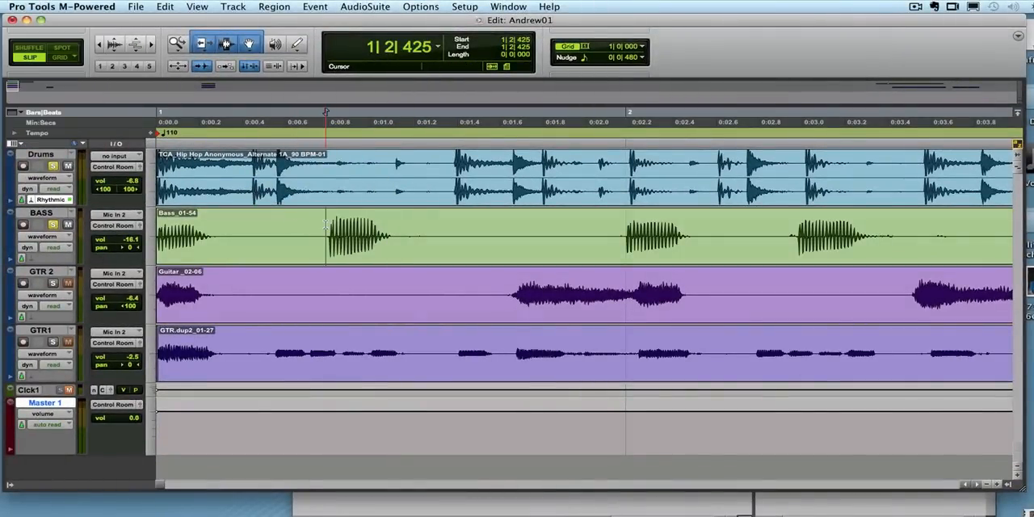
Select the drum clip and the two-bar bass clip, and play back with only the Drums track soloed.
double_click(870, 176)
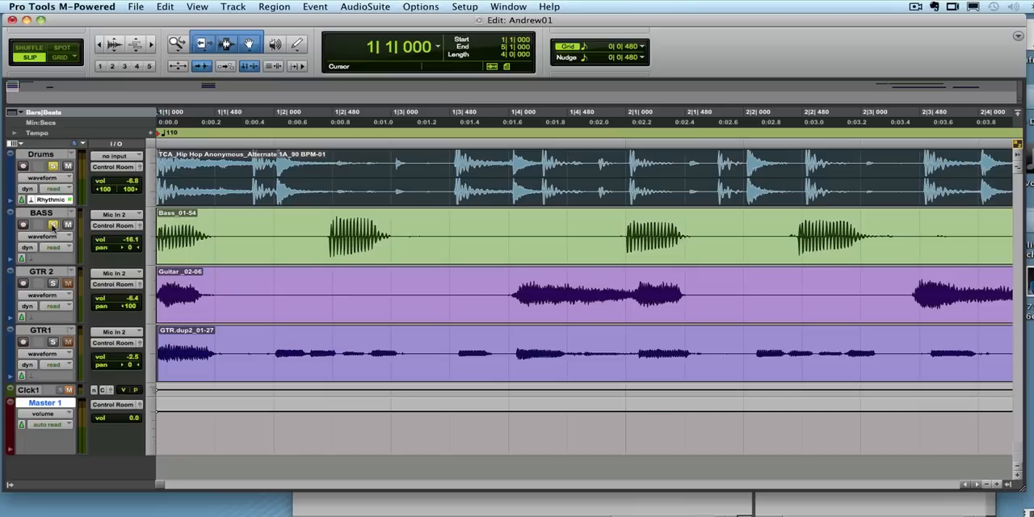
key(space)
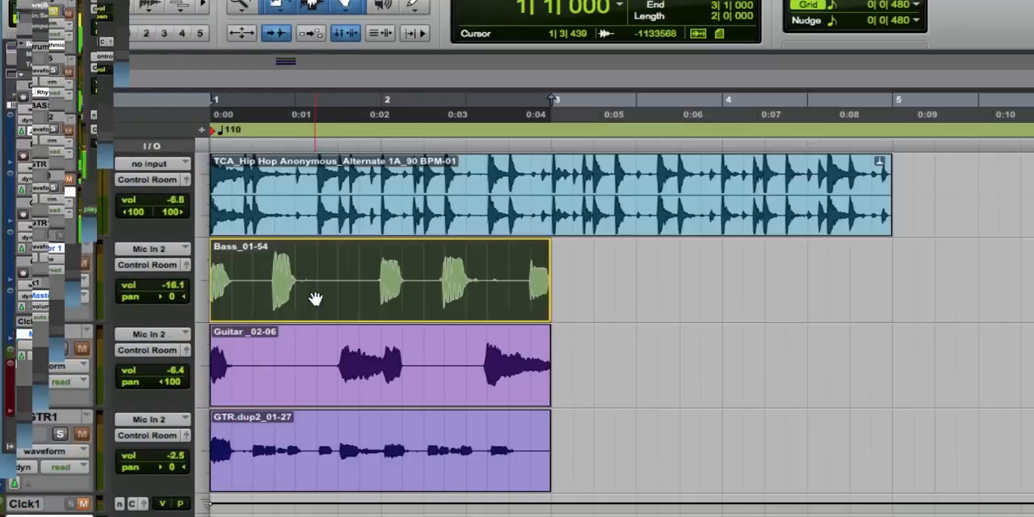
click(303, 299)
key(space)
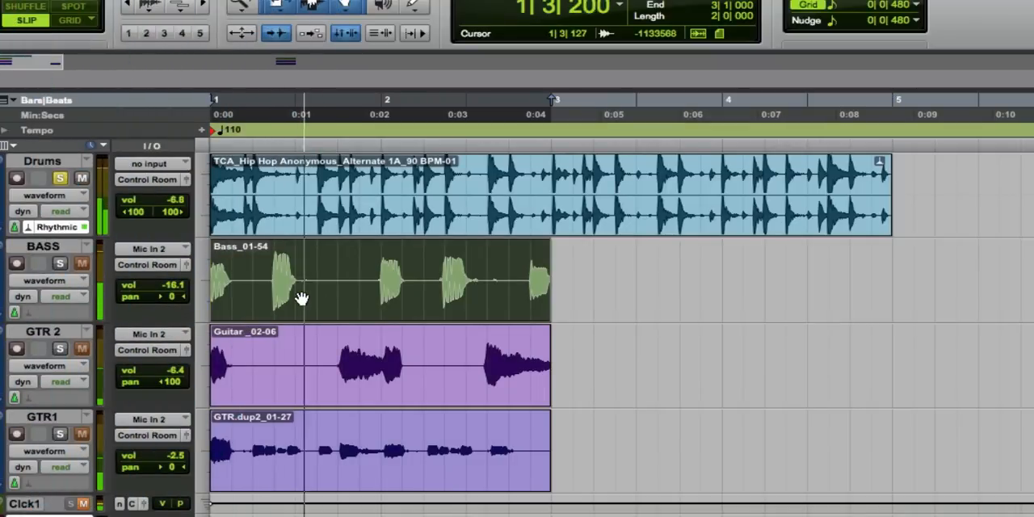
key(space)
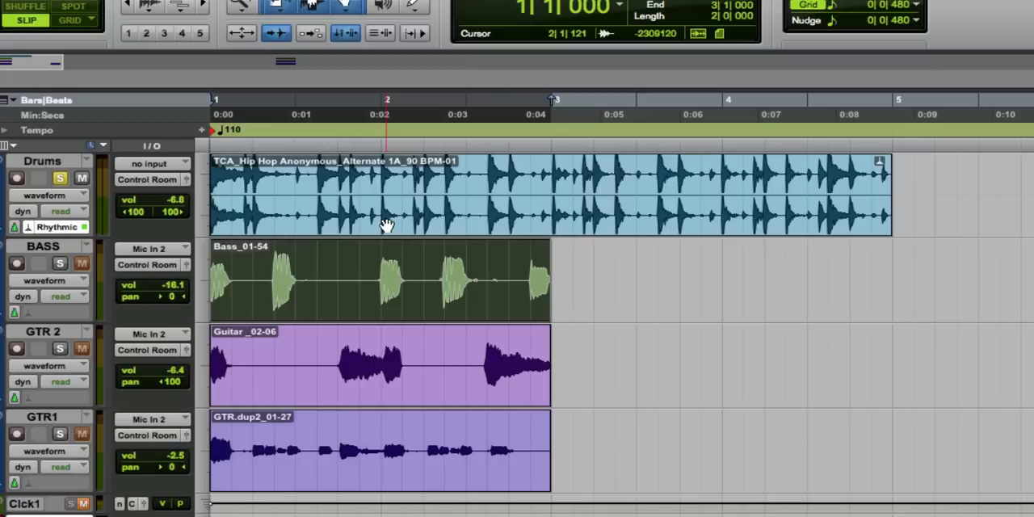
Solo the BASS track instead of Drums and play back the two-bar bass clip on its own.
click(264, 271)
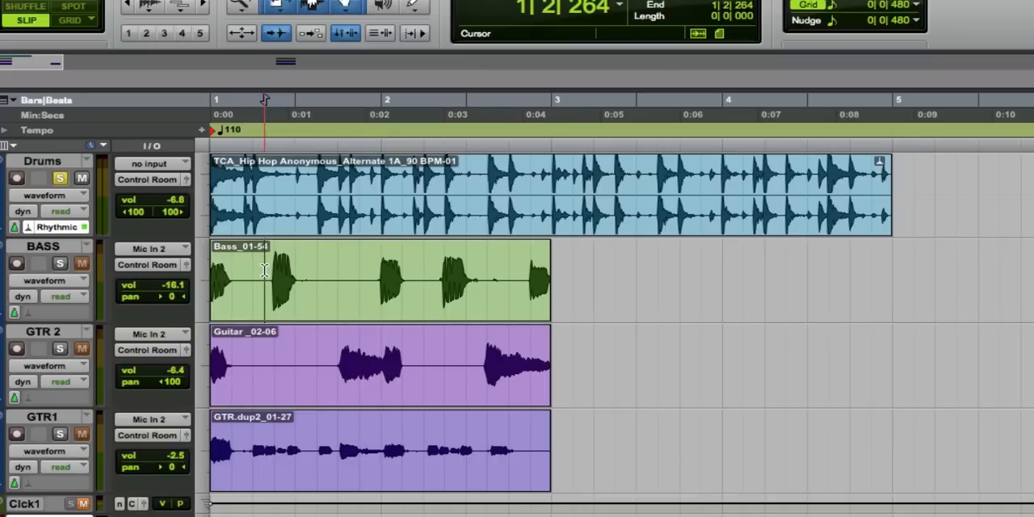
click(60, 264)
click(60, 177)
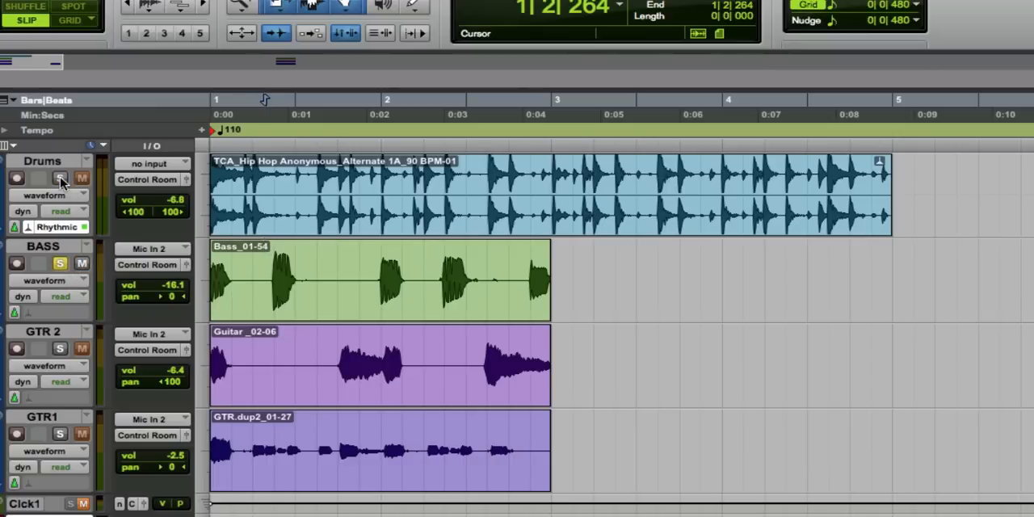
key(space)
click(232, 318)
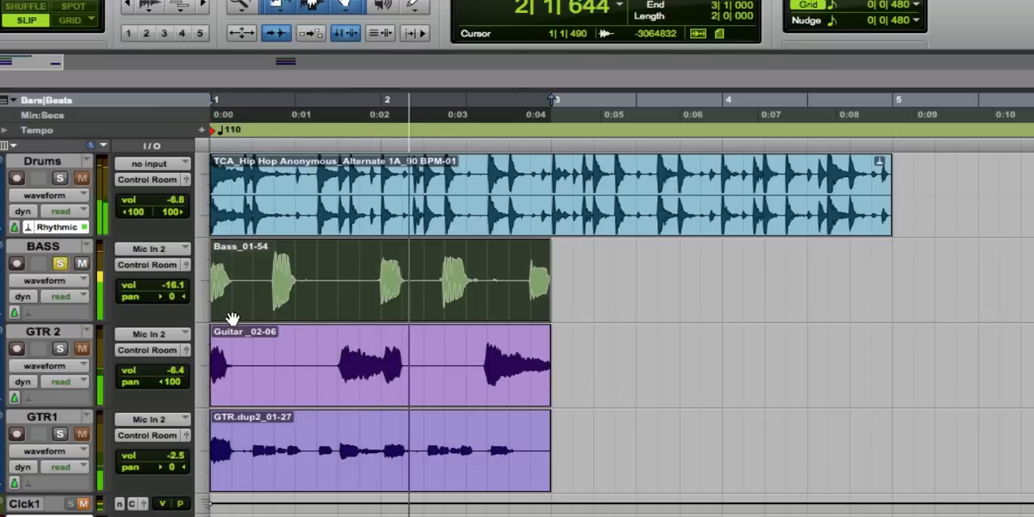
key(space)
key(space)
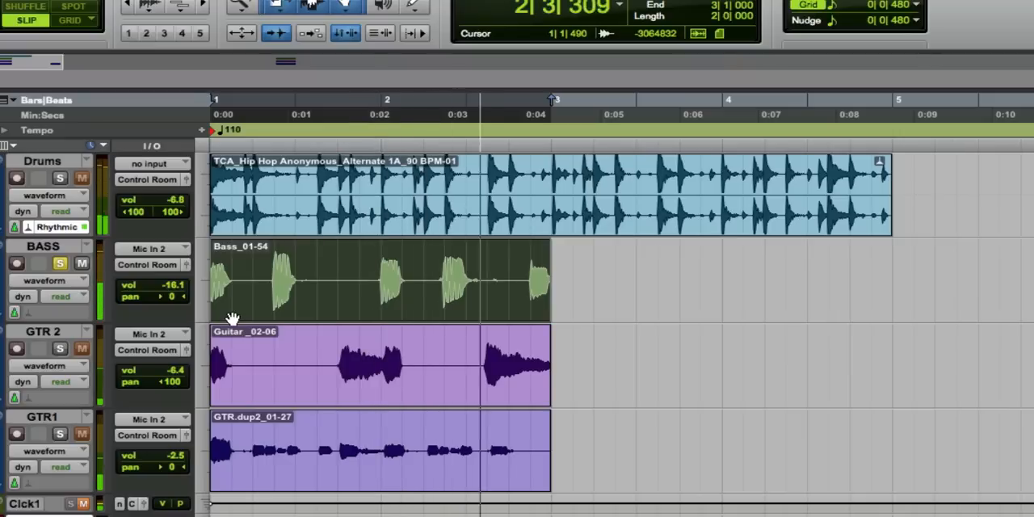
key(space)
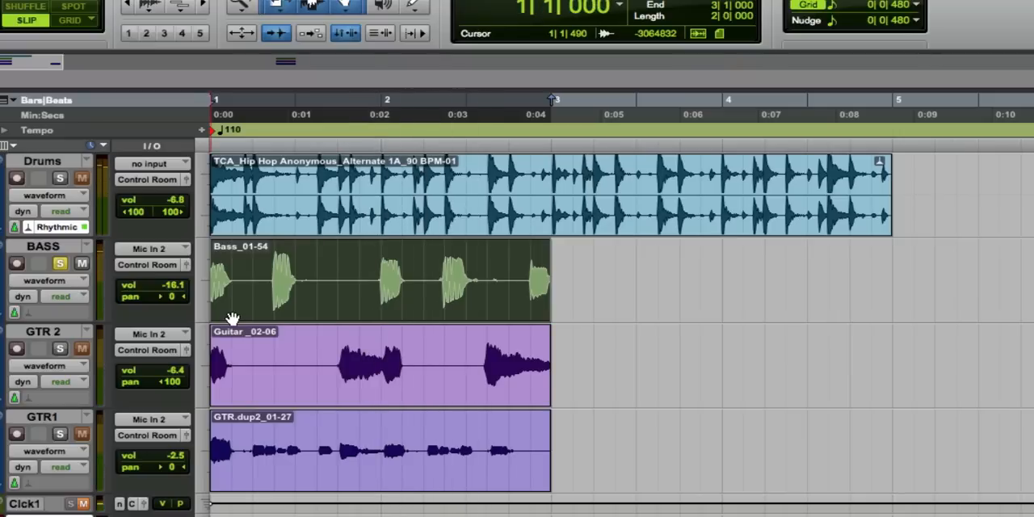
Place the edit cursor on the transient of the second bass note and split the bass clip there.
key(ctrl+bracketright)
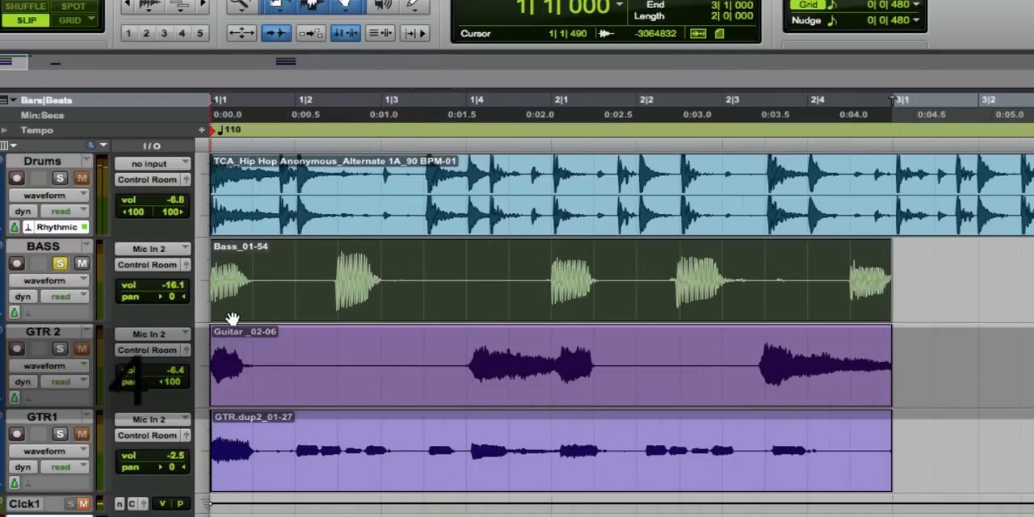
click(329, 275)
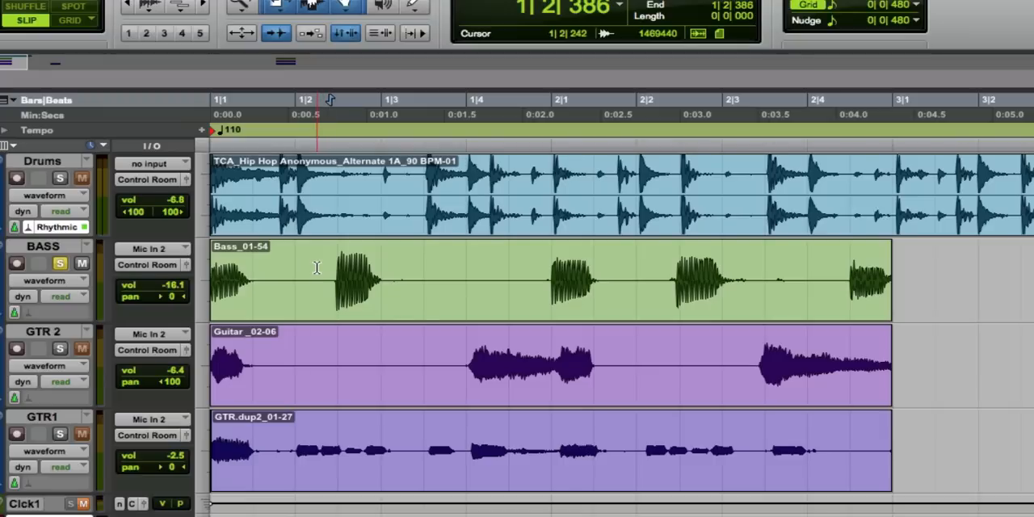
key(Tab)
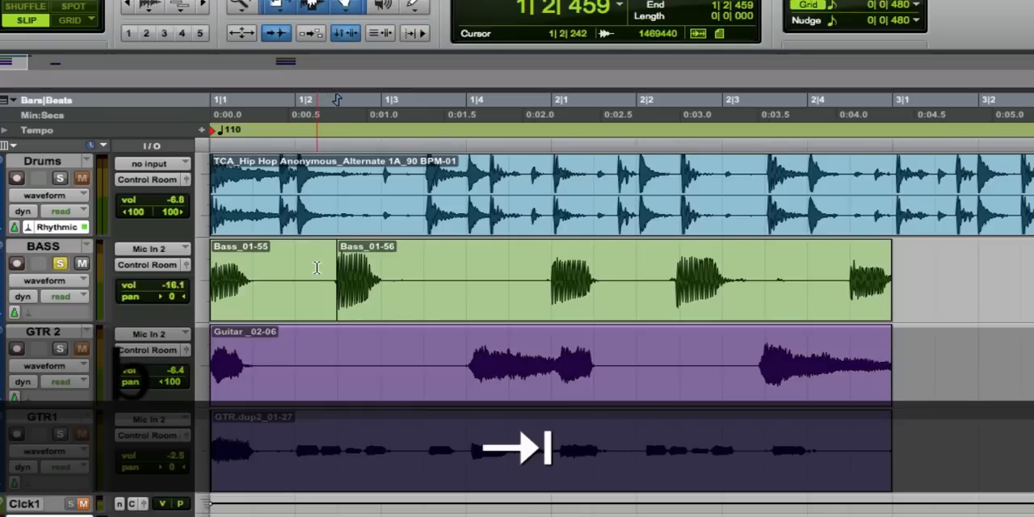
key(ctrl+e)
Split the bass clip just after its first note, at 1|1|579, and delete the silent segment before the second note.
click(261, 280)
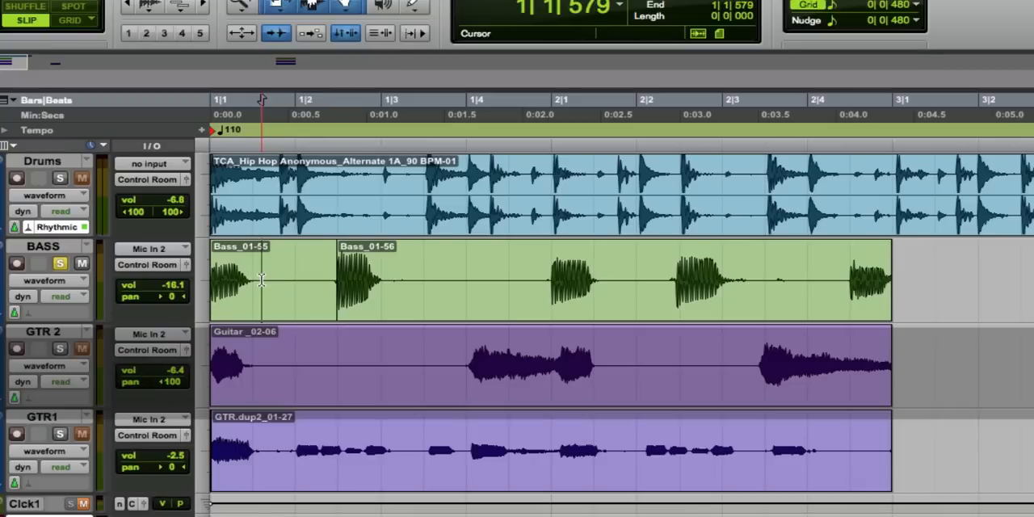
key(ctrl+e)
click(284, 317)
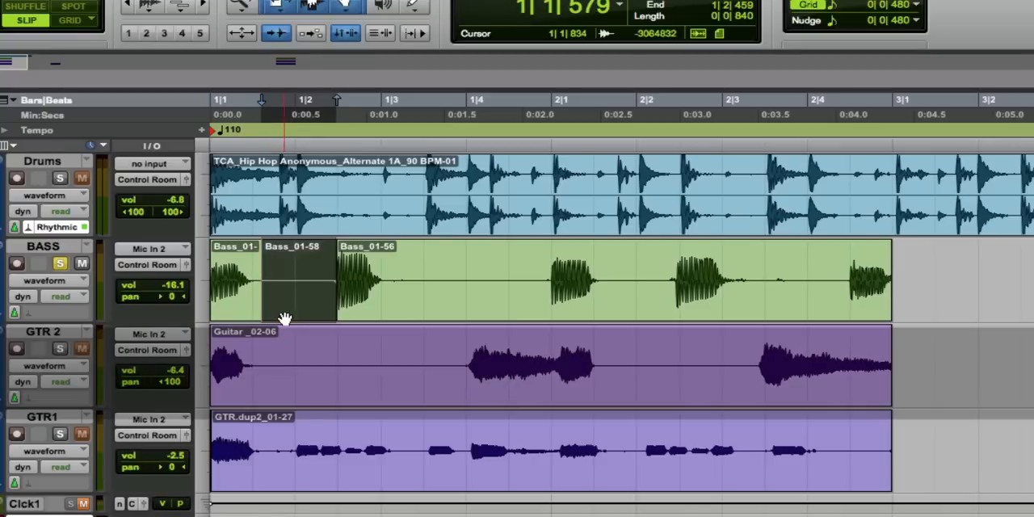
key(Delete)
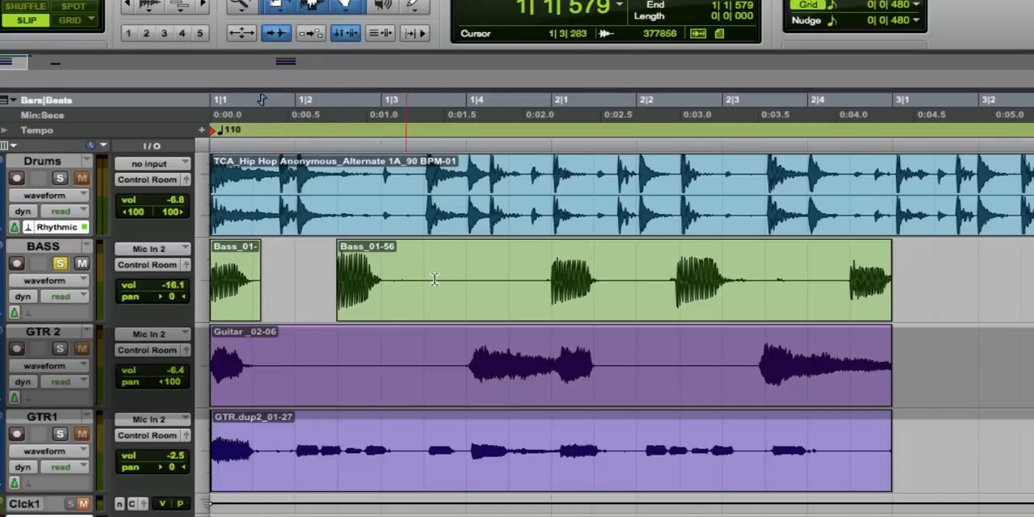
Split the bass clip at the third note's transient, 2|1|009, and trim the second note's clip to end at 1|3|116.
click(537, 275)
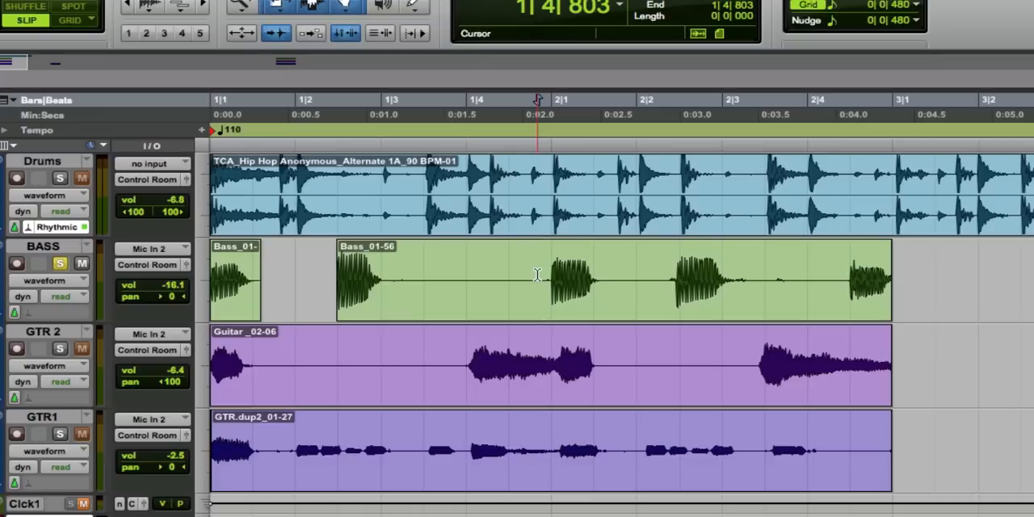
key(Tab)
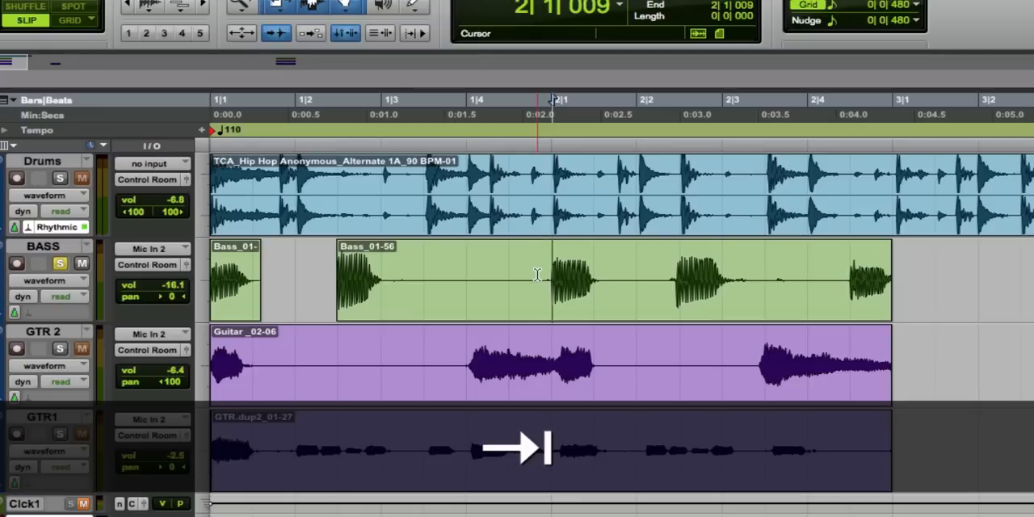
key(b)
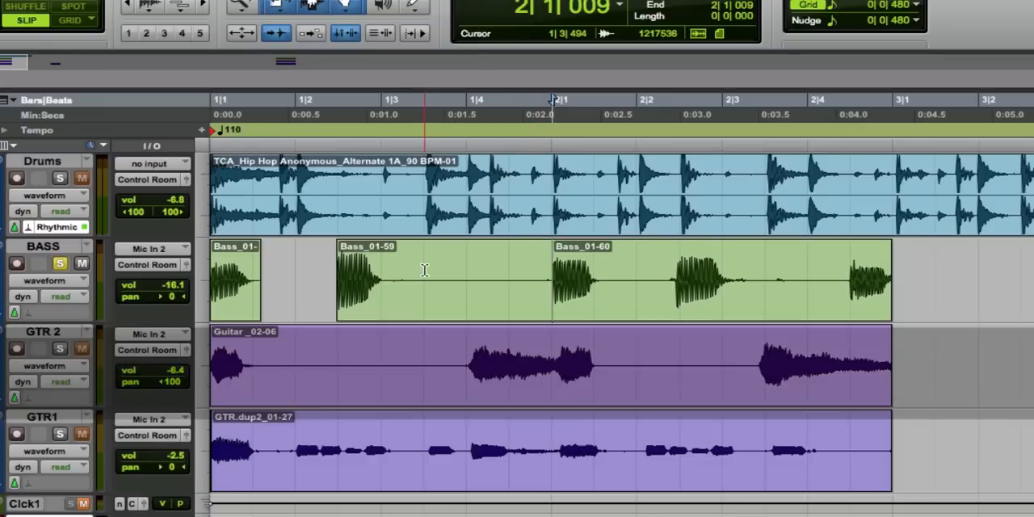
click(391, 279)
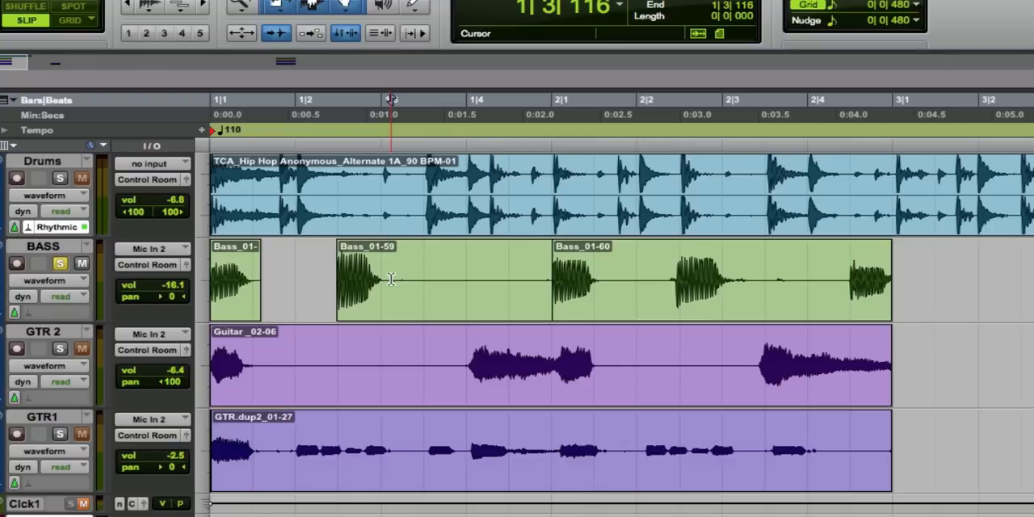
key(s)
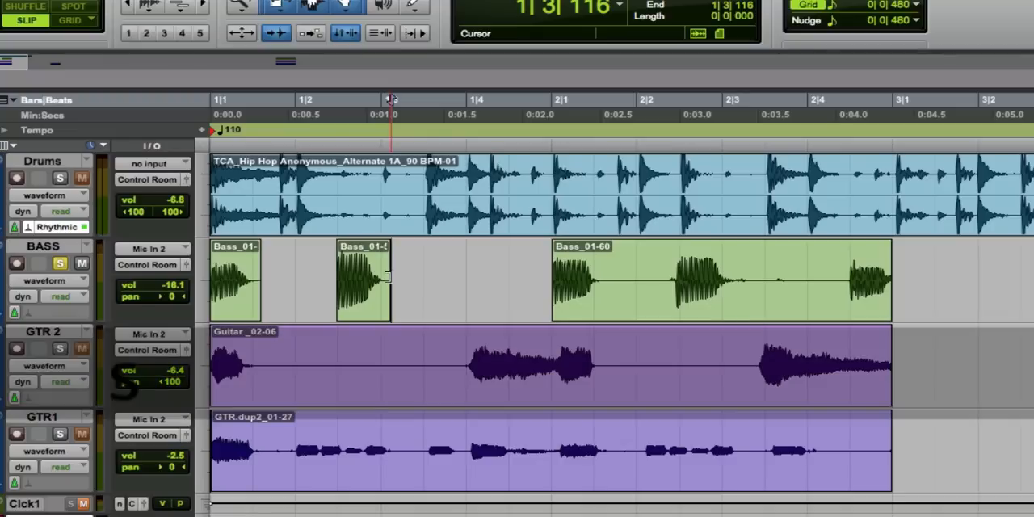
Split the bass clip just before the fourth note at 2|2|329 and after the third note at 2|1|599, and delete the silent segment between.
click(671, 279)
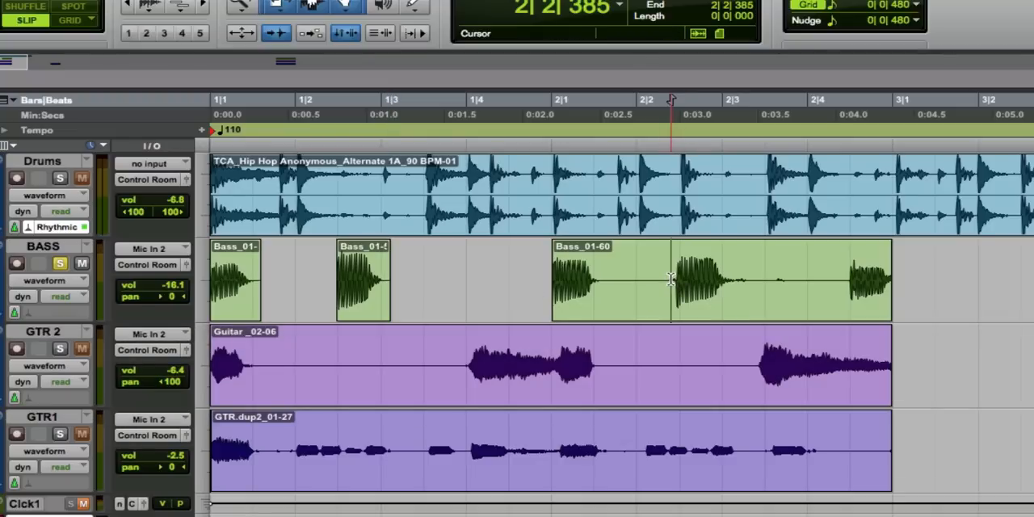
click(665, 279)
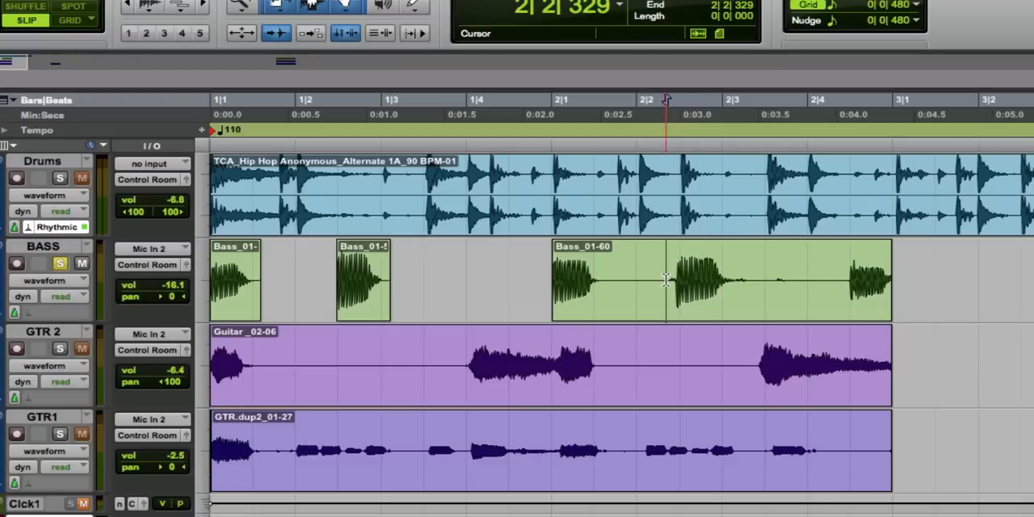
key(b)
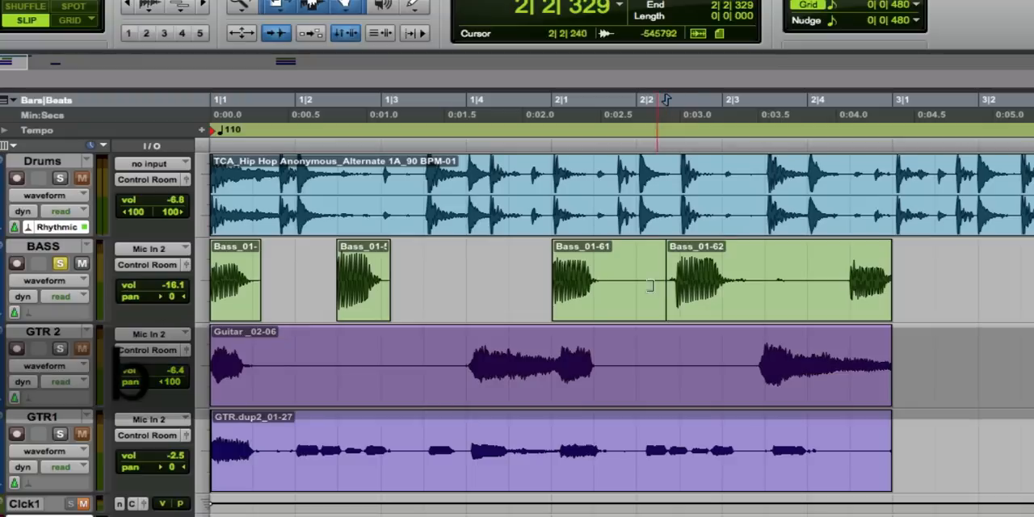
click(604, 280)
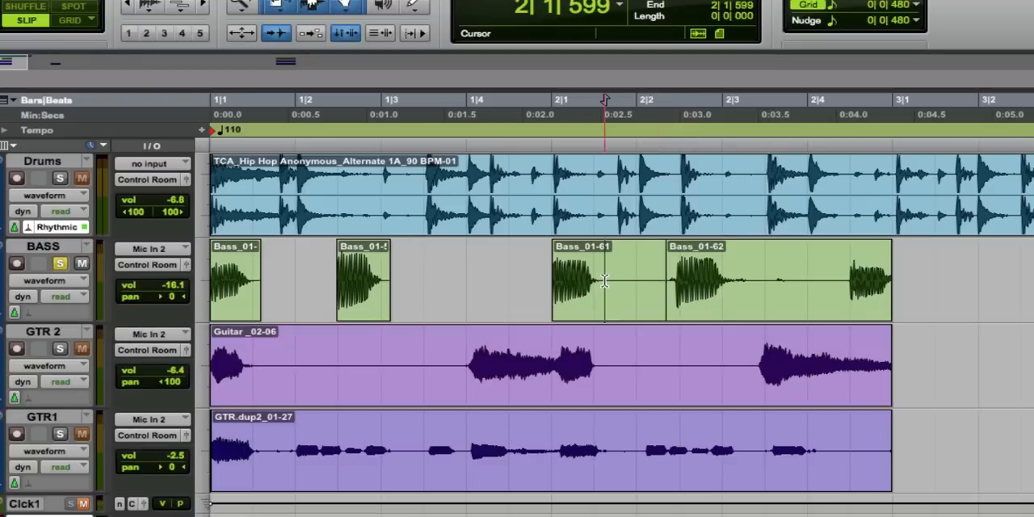
key(b)
click(619, 307)
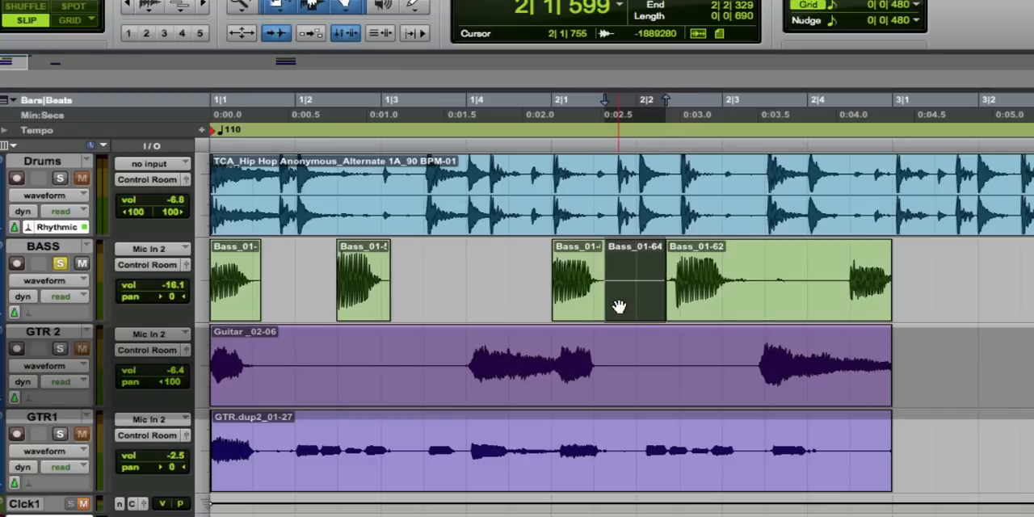
key(Delete)
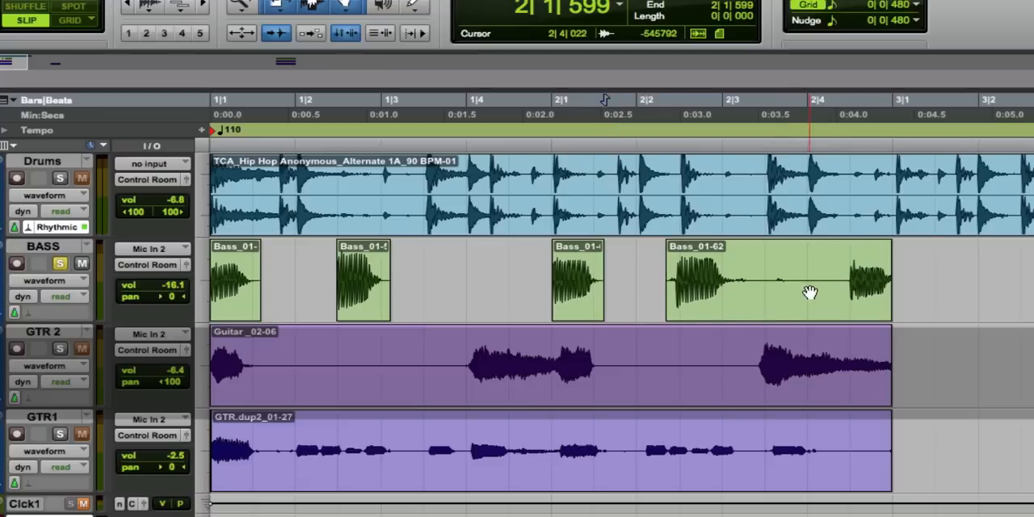
Split the bass clip at the last note's transient, 2|4|481, and trim the fourth note's clip to end at 2|3|237.
click(838, 277)
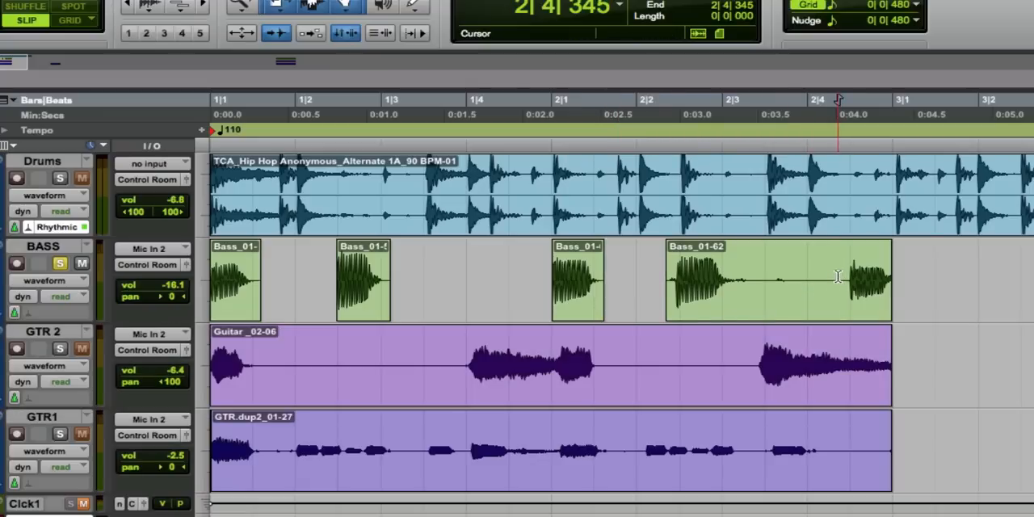
key(Tab)
key(b)
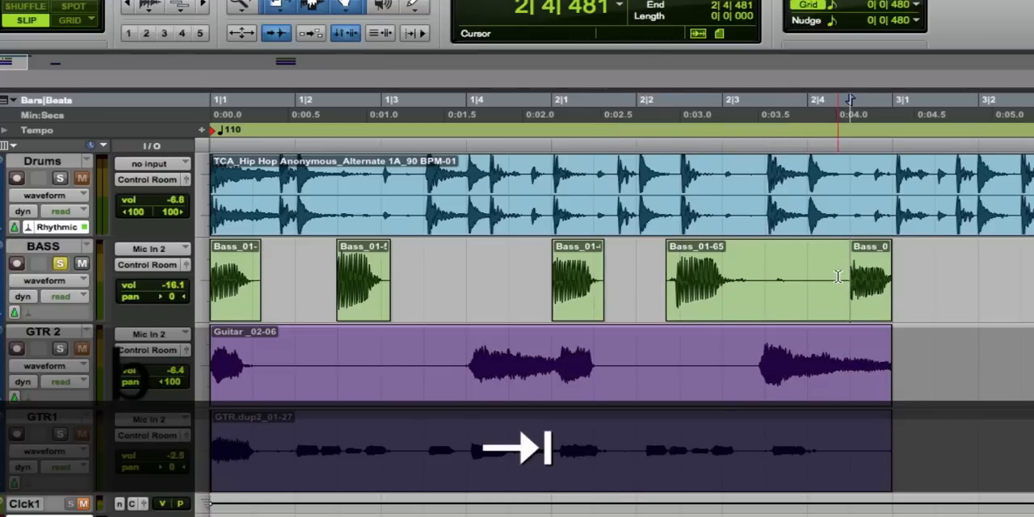
click(743, 280)
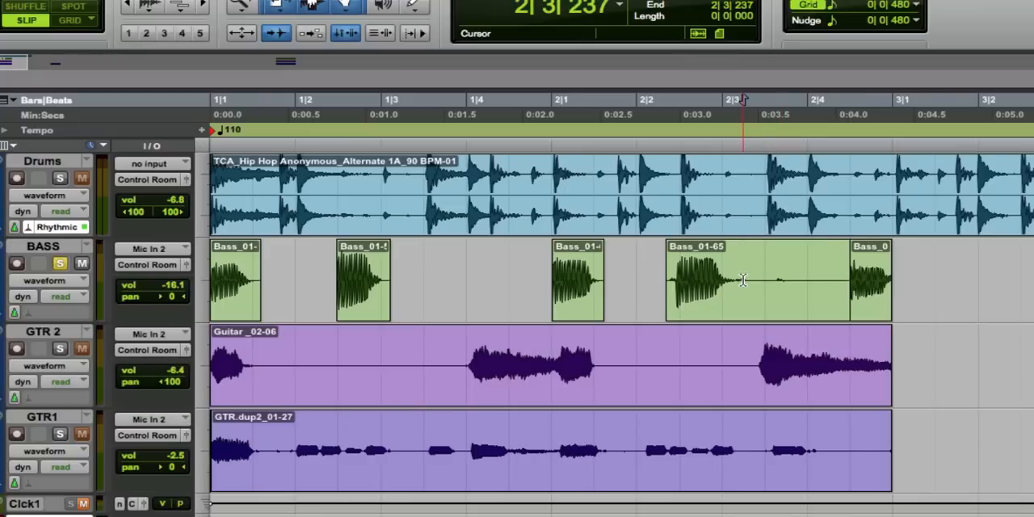
key(d)
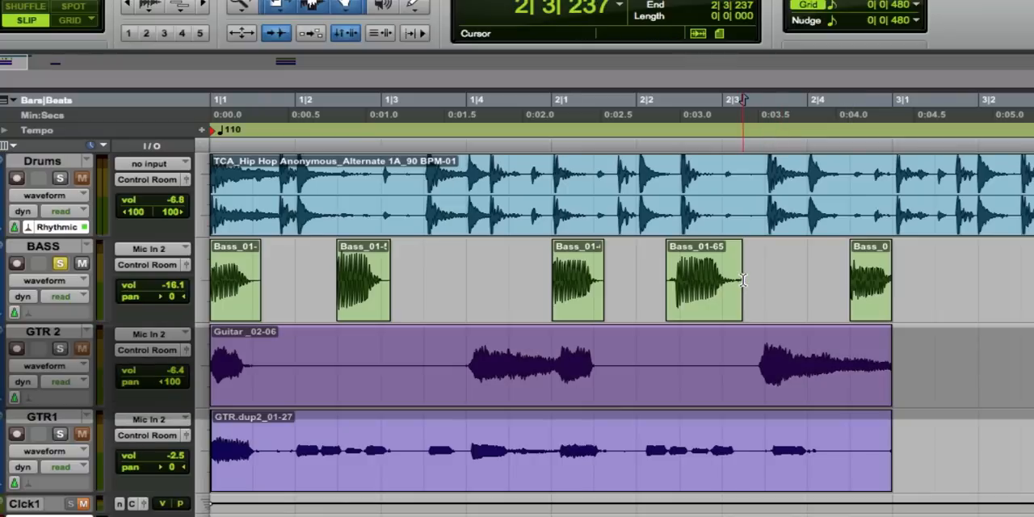
Select the two-bar GTR1 clip, check that Loop playback is enabled, and play back the edited bass.
click(669, 476)
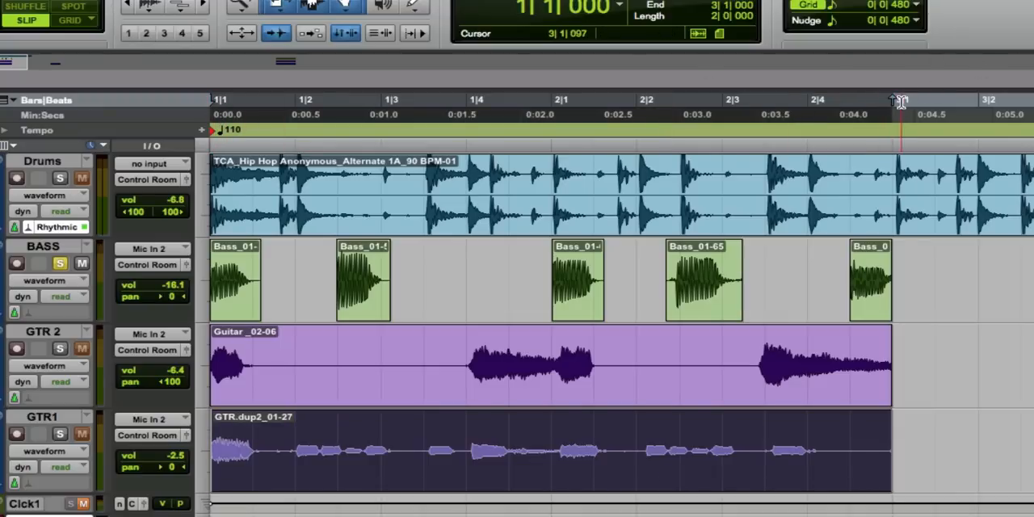
drag(483, 516, 507, 417)
right_click(439, 453)
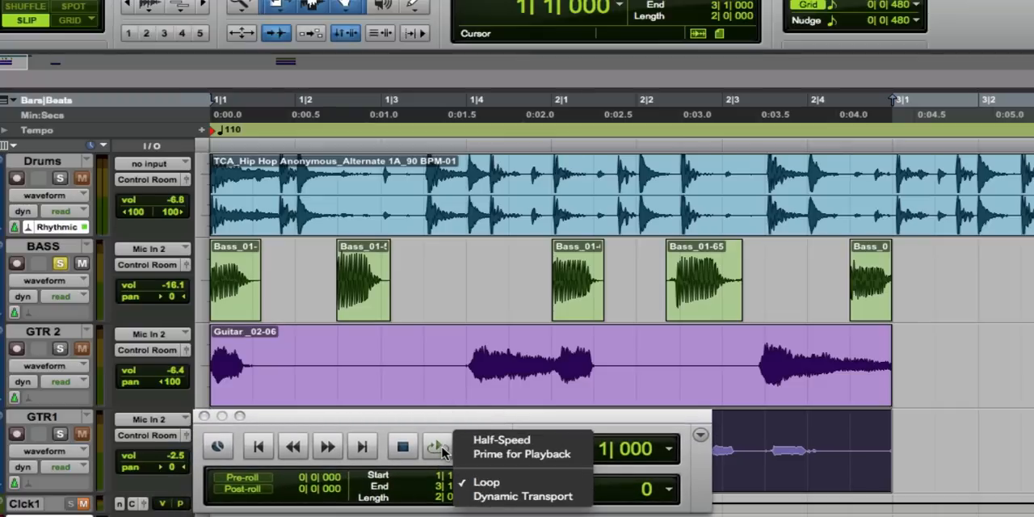
click(443, 452)
key(space)
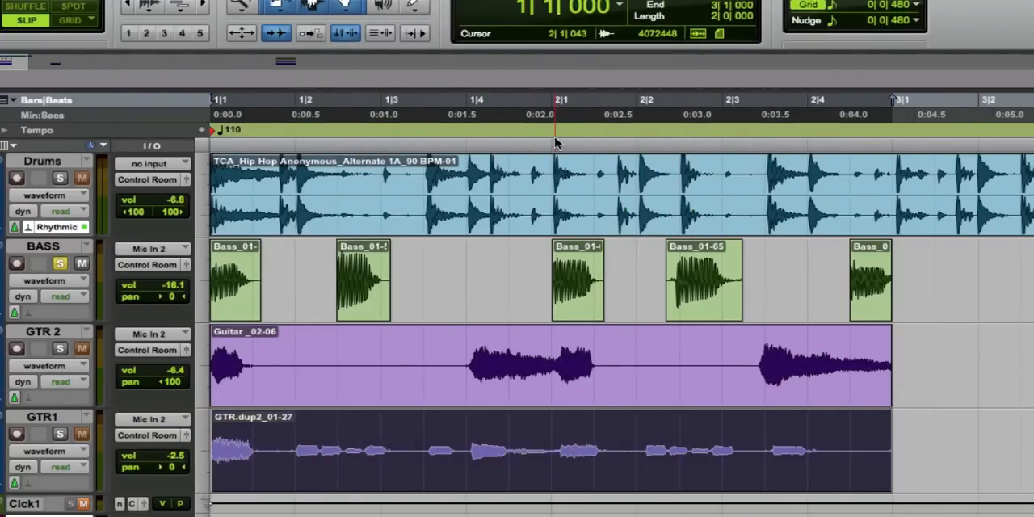
Move the third bass note's clip to start at 2|1|048, in line with the drum hit on bar 2.
click(555, 142)
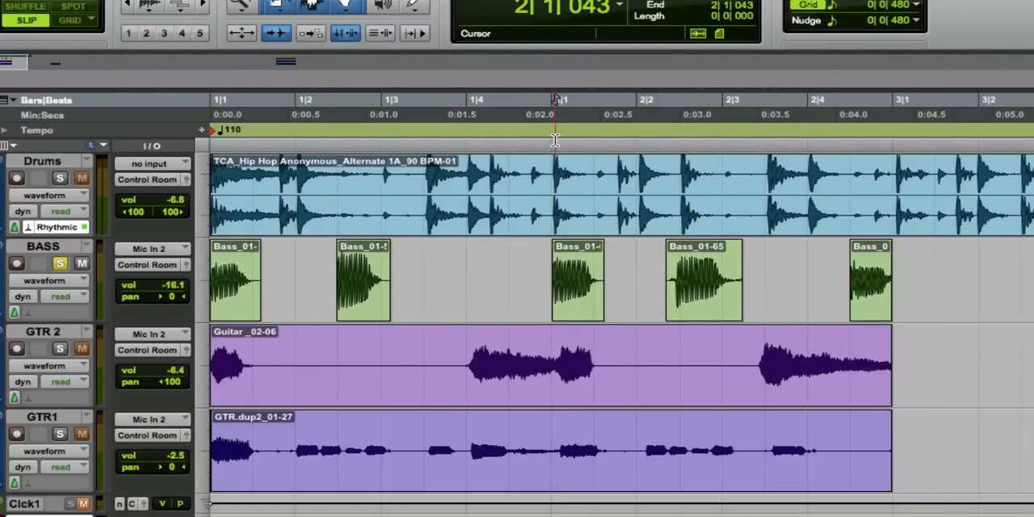
key(t)
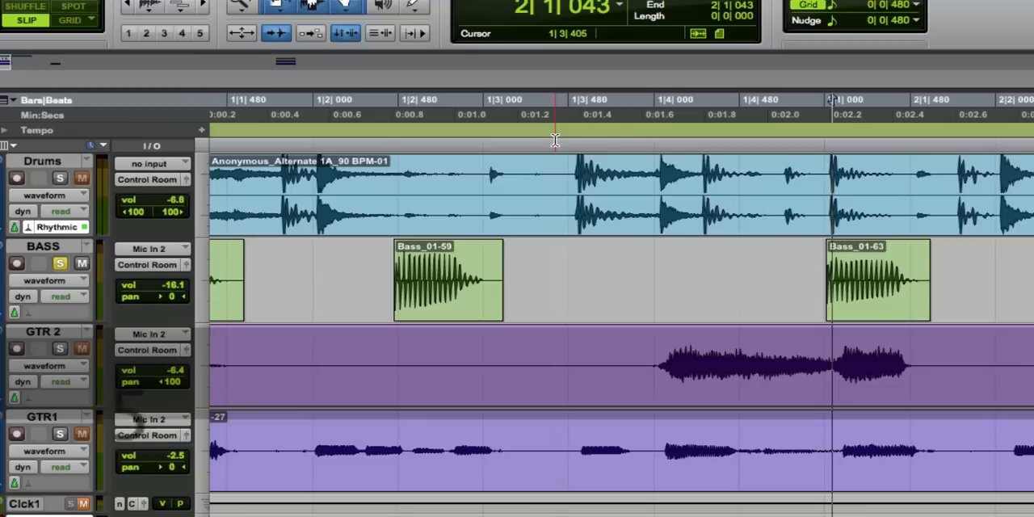
click(882, 301)
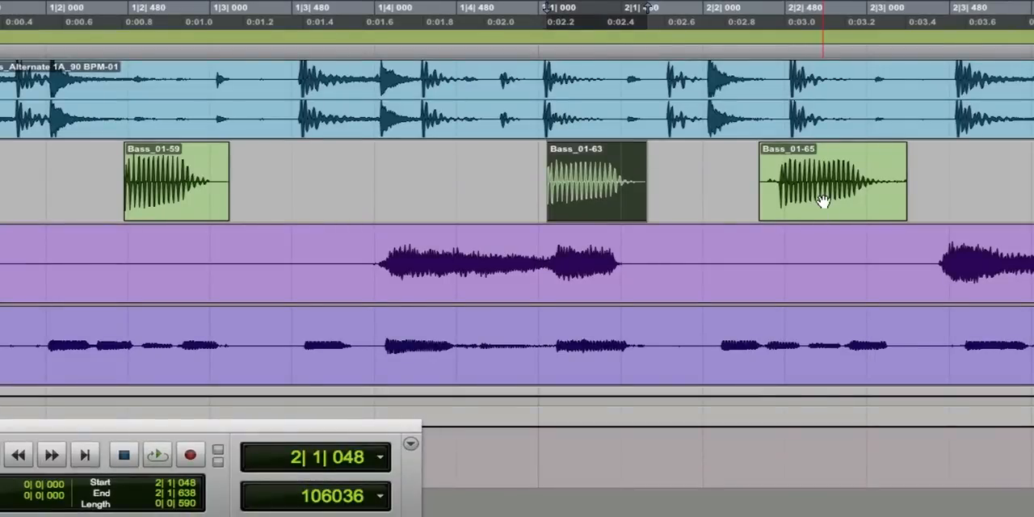
Move the fourth bass note's clip to start at 2|2|385, lining its transient up with the nearby drum hit.
click(953, 242)
mouse_move(832, 202)
mouse_down()
mouse_move(843, 207)
mouse_move(820, 202)
mouse_move(829, 209)
mouse_up()
key(t)
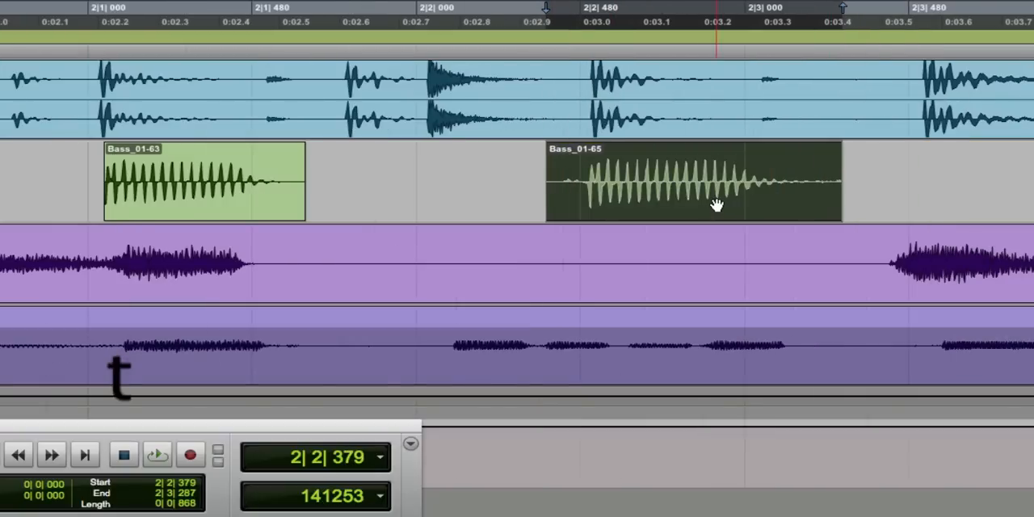
mouse_move(716, 206)
mouse_down()
mouse_move(734, 200)
mouse_move(719, 210)
mouse_up()
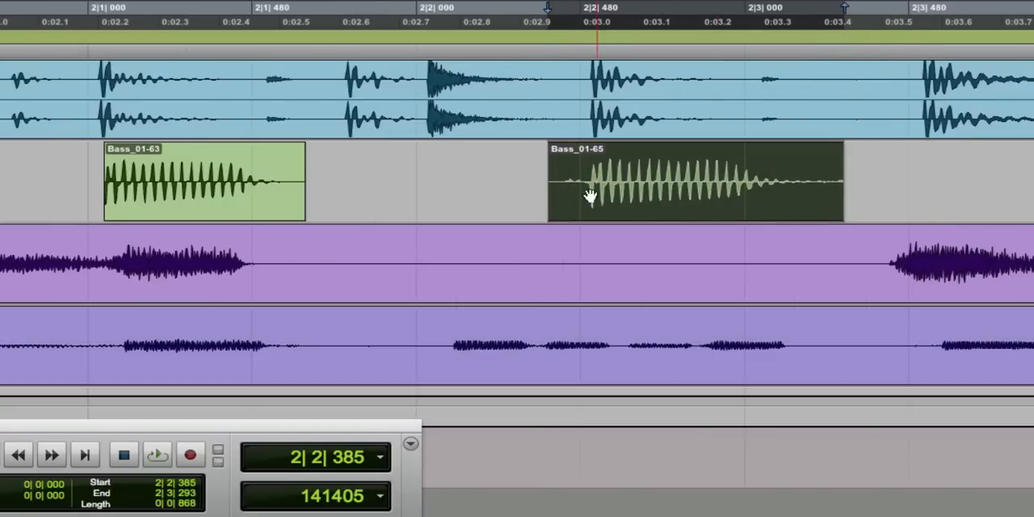
Trim the fourth bass clip's start to 2|2|446 and add a fade-in that ends at 2|2|490.
drag(557, 193, 570, 195)
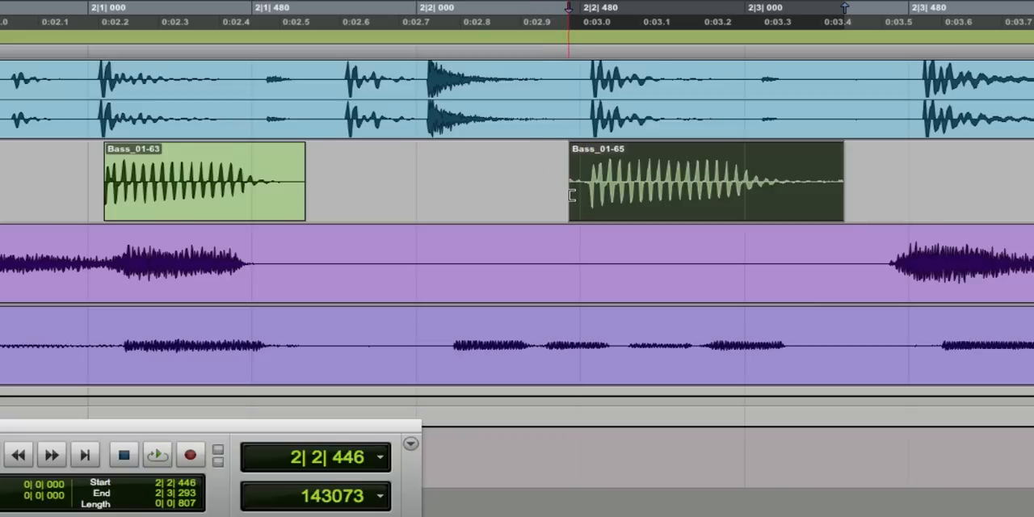
drag(573, 149, 583, 149)
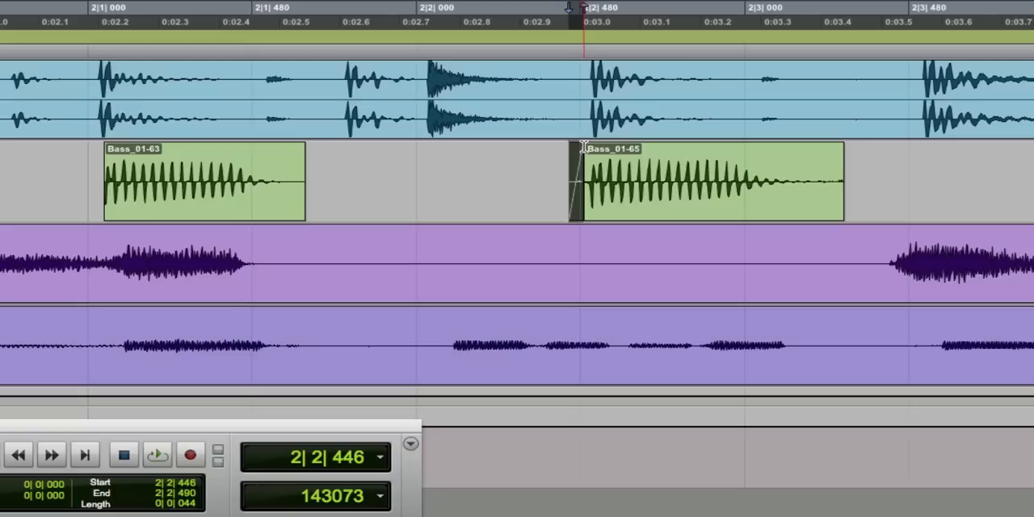
Add fade-outs to the ends of the third and second bass clips, starting at 2|1|516 and 1|2|915.
click(292, 150)
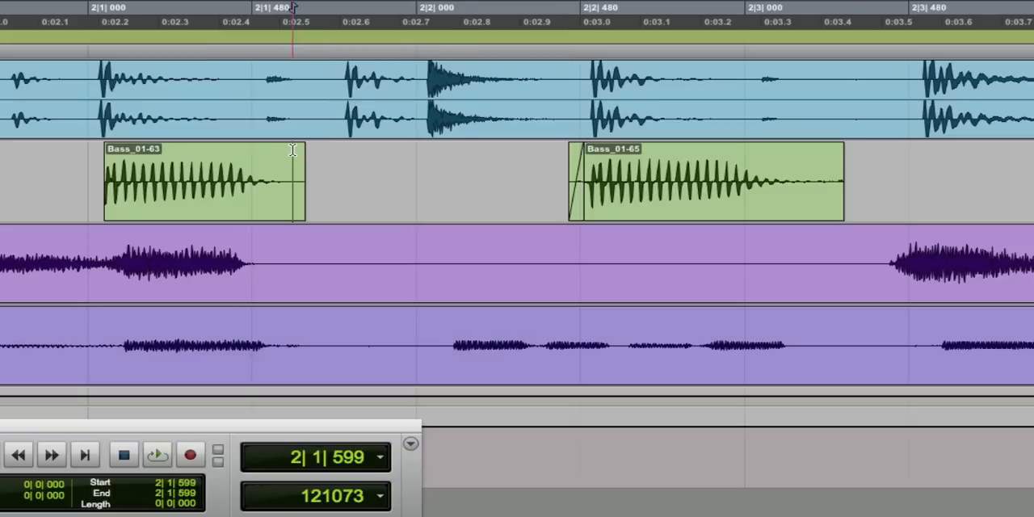
drag(300, 152, 265, 154)
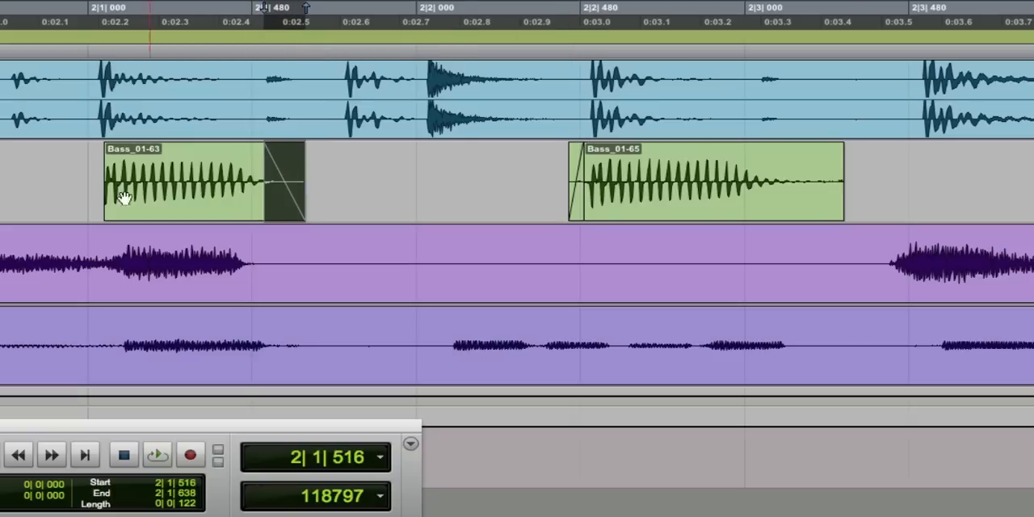
scroll(60, 193, left, 10)
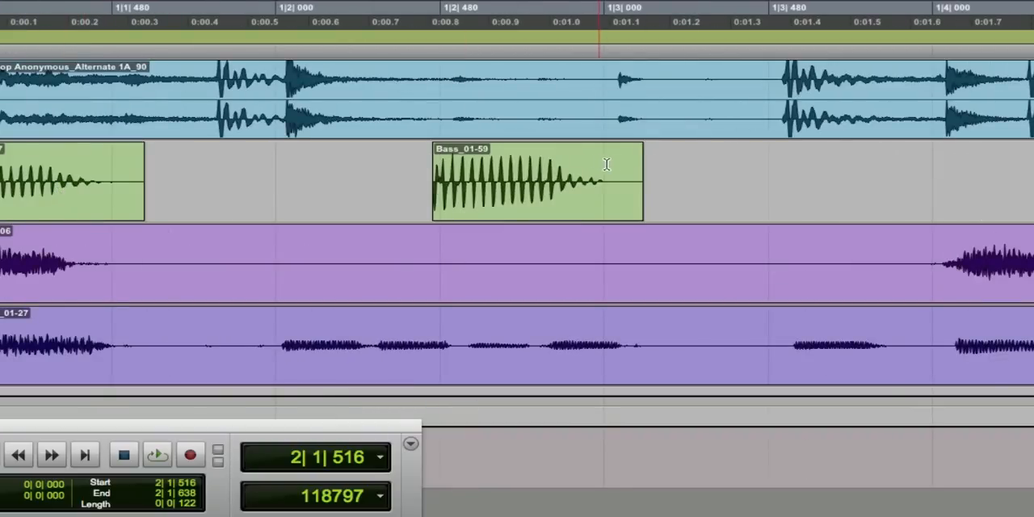
drag(639, 152, 587, 151)
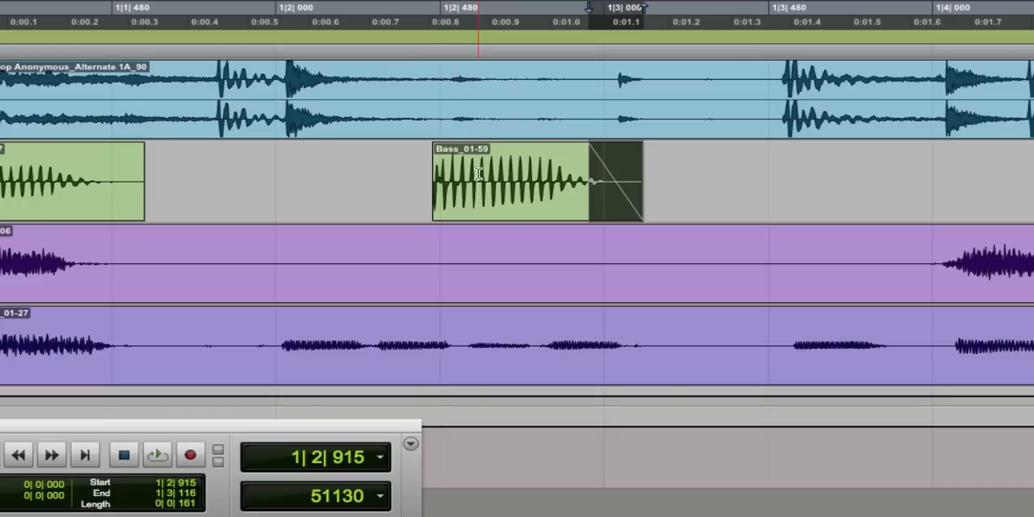
Move the second bass clip to start at 1|2|515, and shorten the first clip to 1|1|487 with a fade-out from 1|1|348.
click(486, 212)
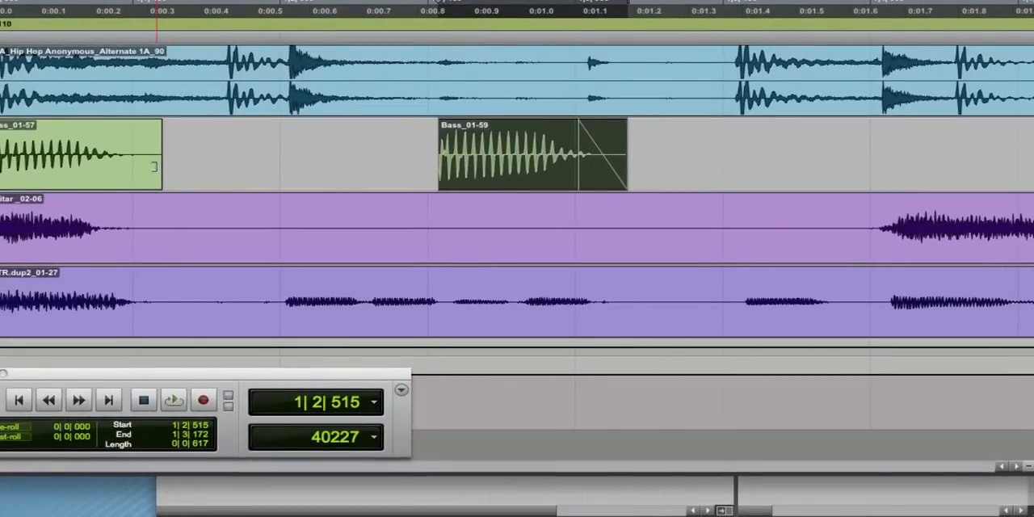
drag(153, 166, 99, 134)
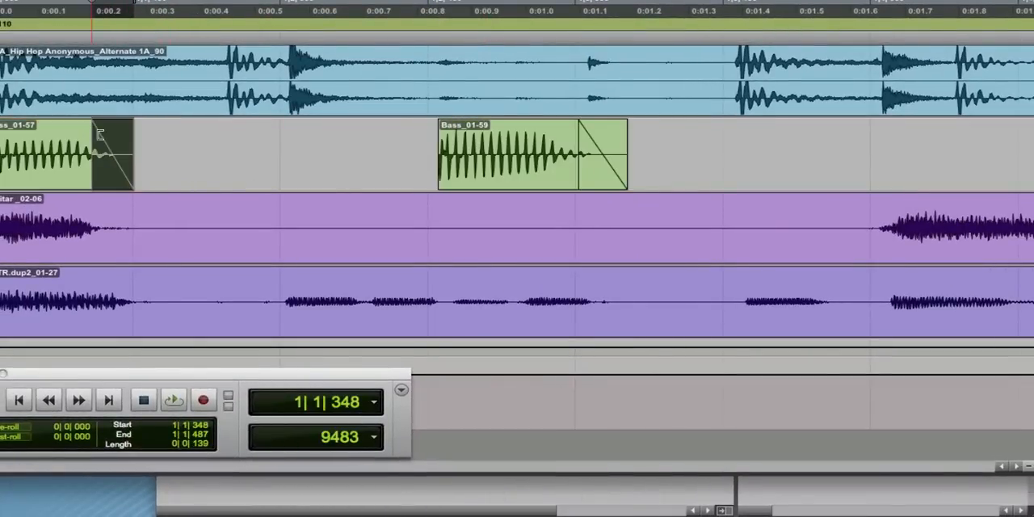
Select the two-bar GTR1 clip and play the loop with the Drums track soloed alongside BASS, showing the full arrangement.
click(191, 325)
key(space)
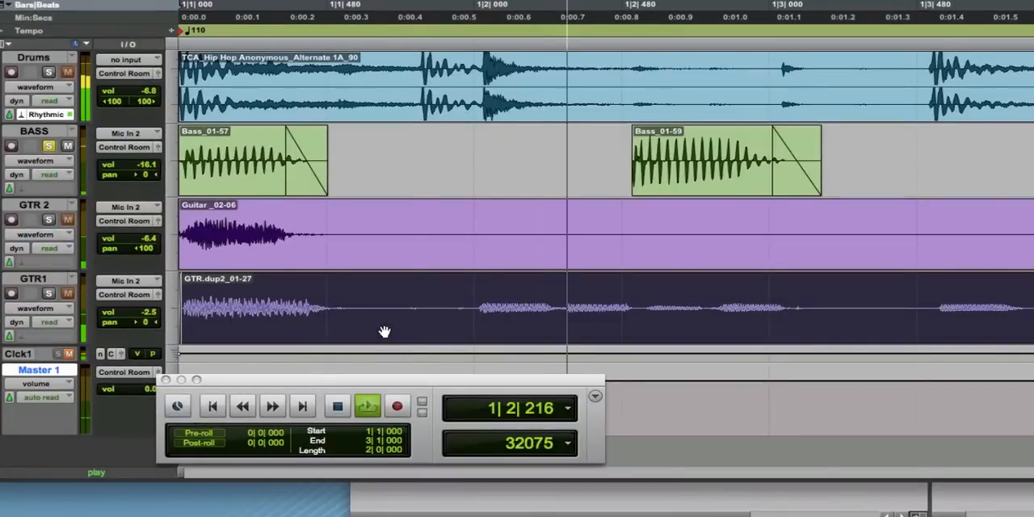
key(r)
key(r)
key(r)
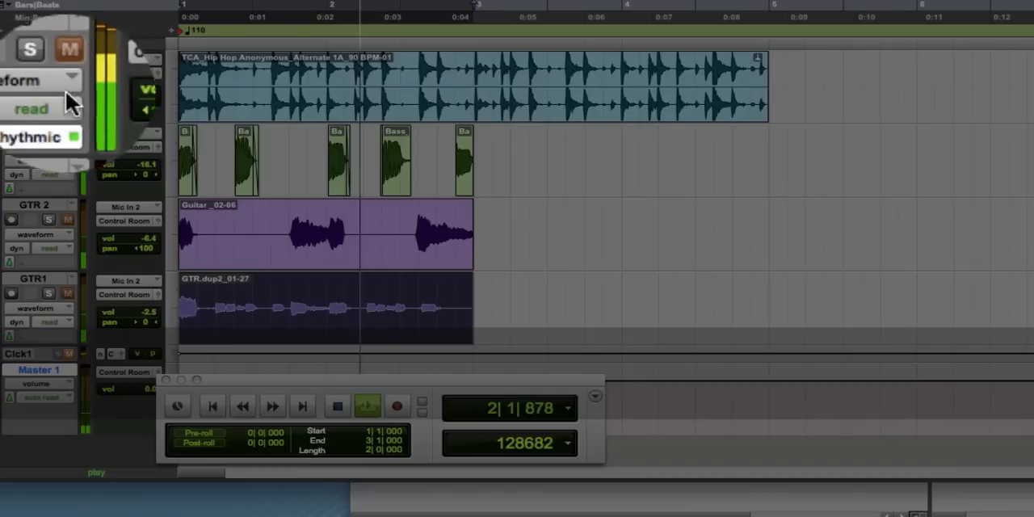
click(45, 71)
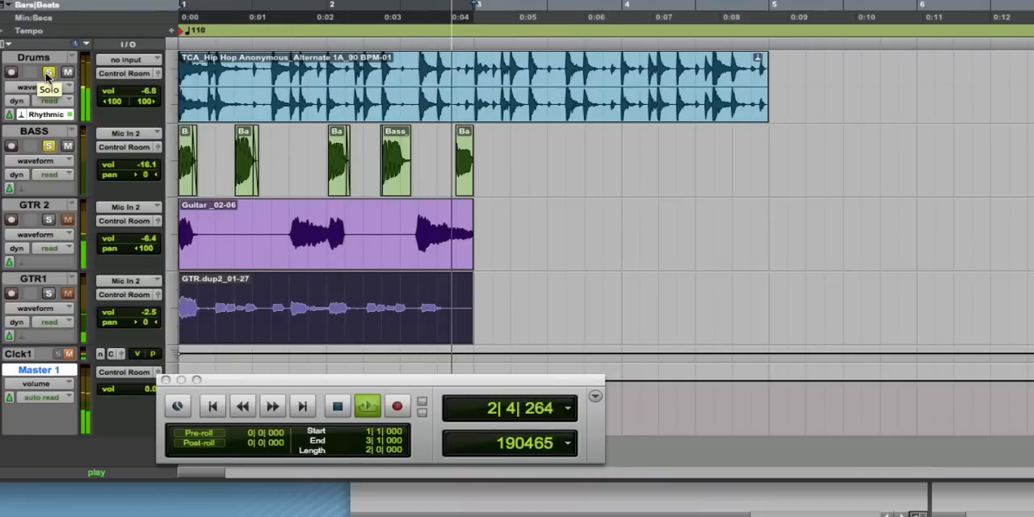
key(space)
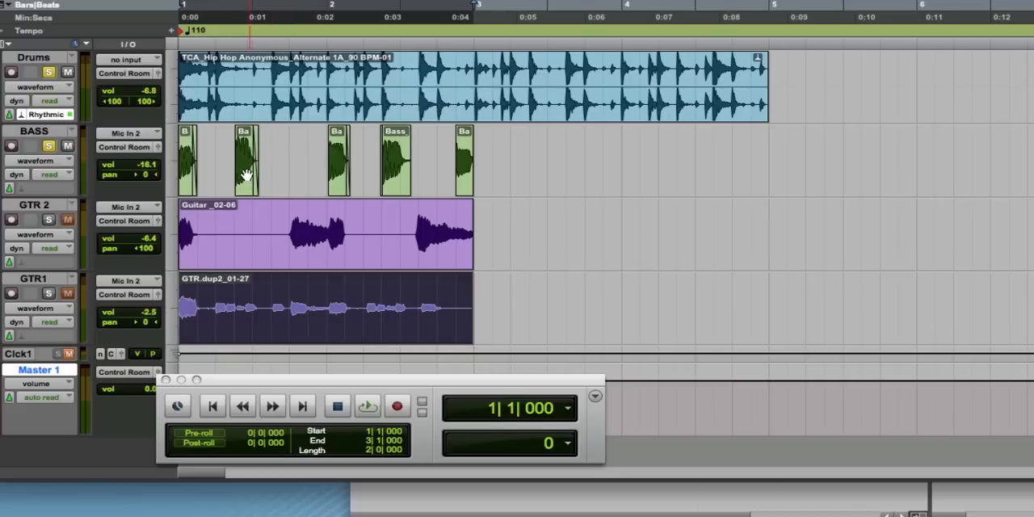
Move the second bass clip to start at 1|3|490 and shorten it to end at 1|3|867, with its fade-out starting at 1|3|706.
drag(243, 183, 278, 185)
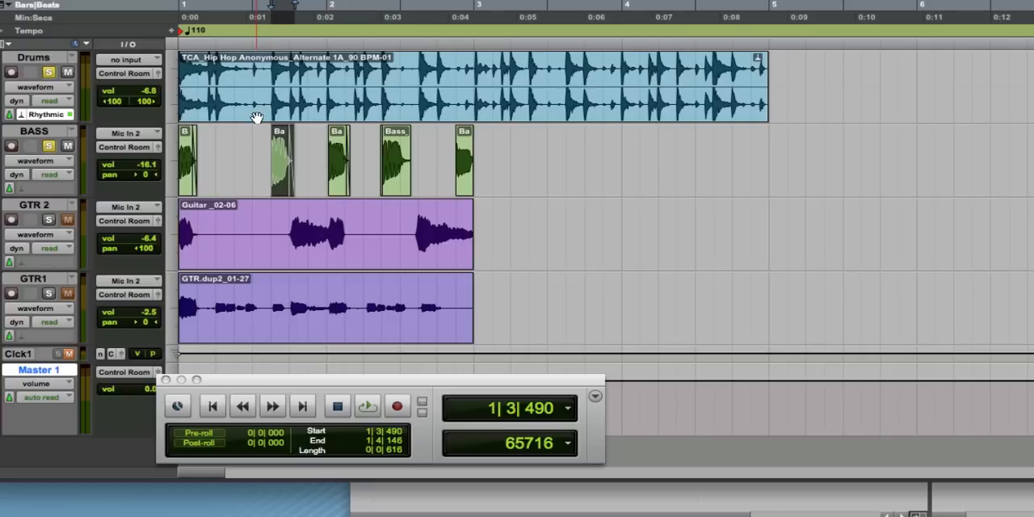
key(3)
key(4)
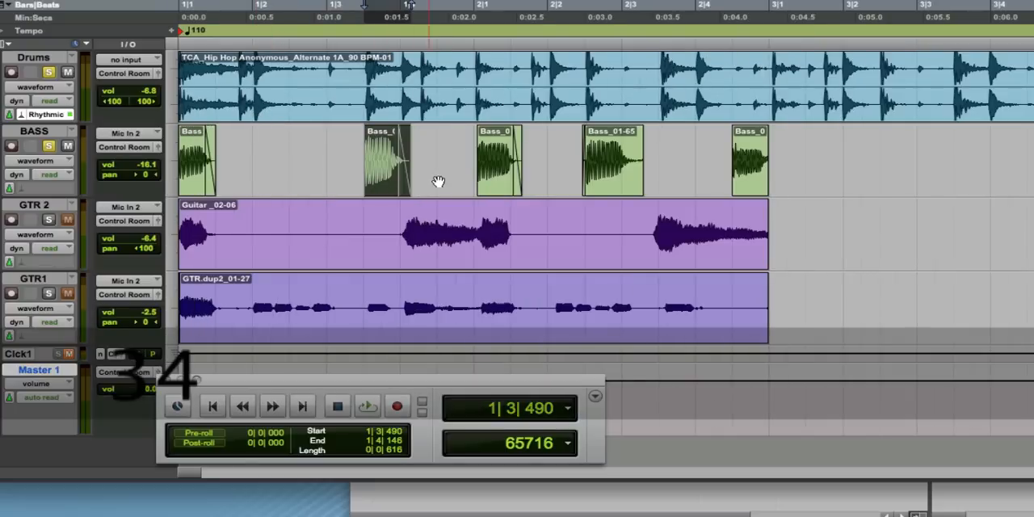
click(342, 42)
key(space)
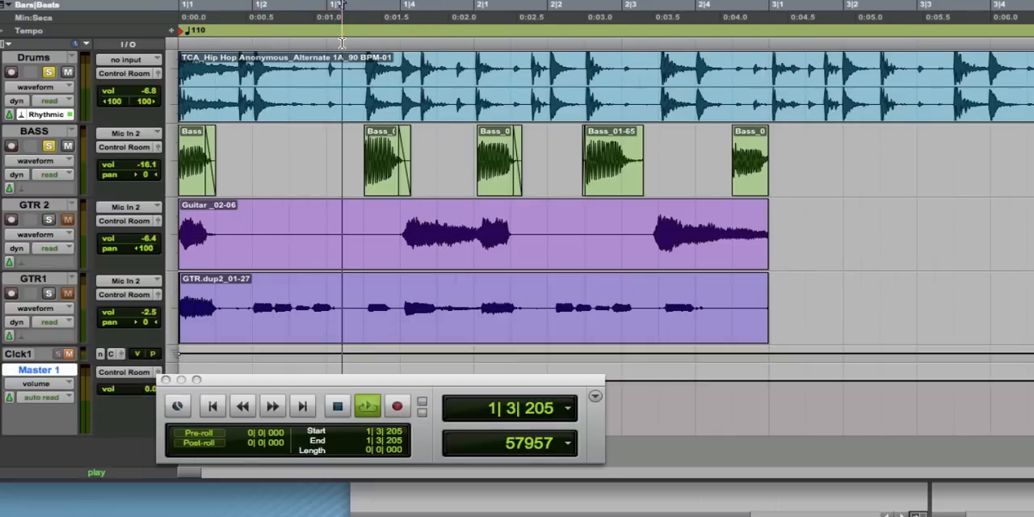
key(space)
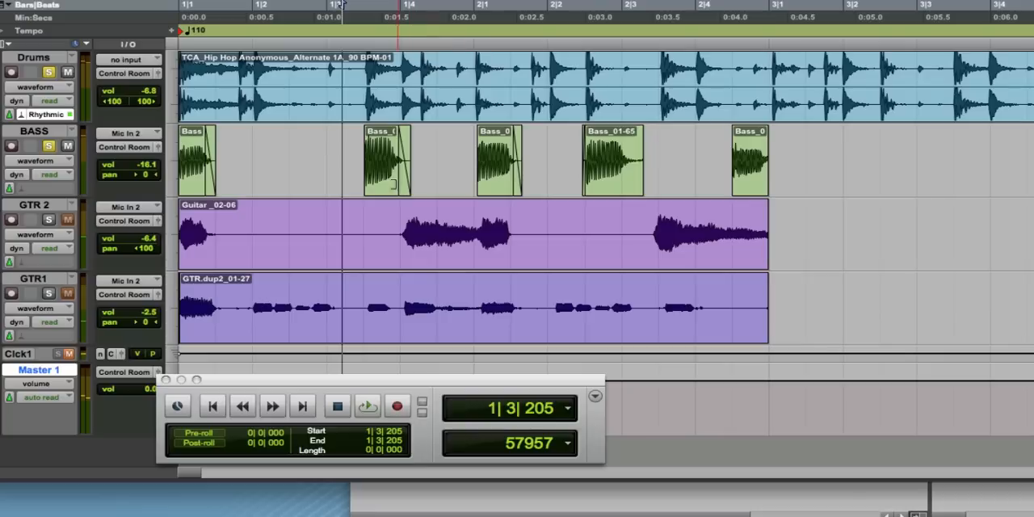
drag(396, 180, 381, 179)
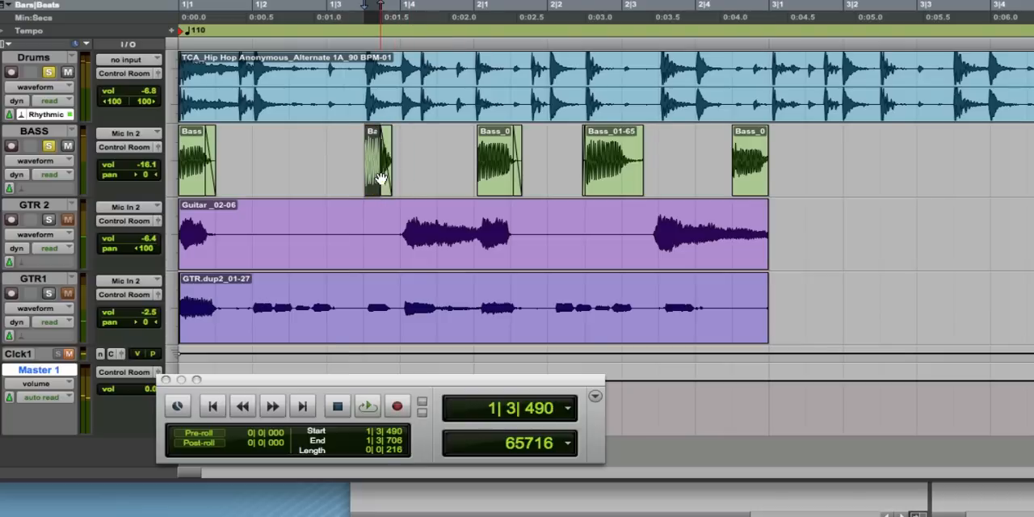
Move the third bass clip to start at 1|4|285, check it in playback, and shorten it so its fade-out starts at 1|4|625.
drag(501, 181, 445, 178)
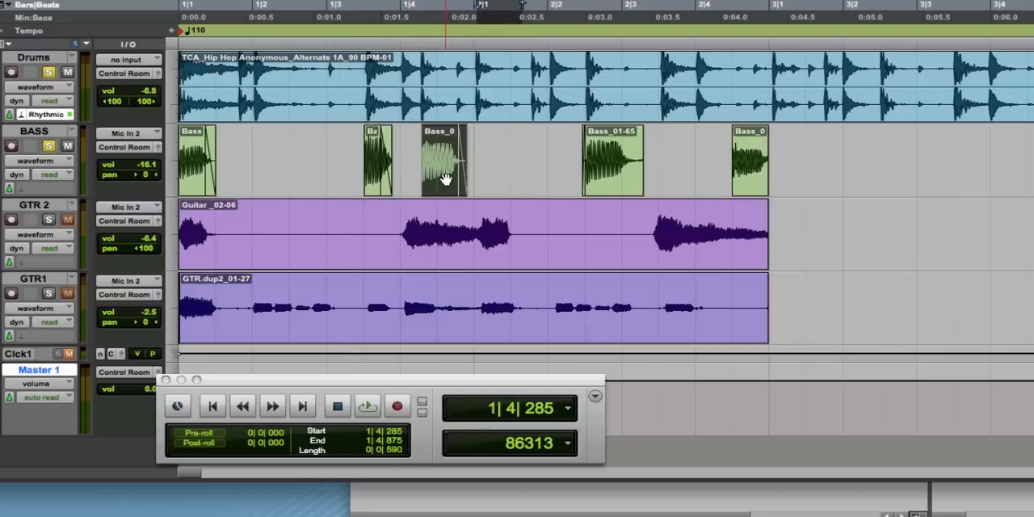
click(219, 50)
key(space)
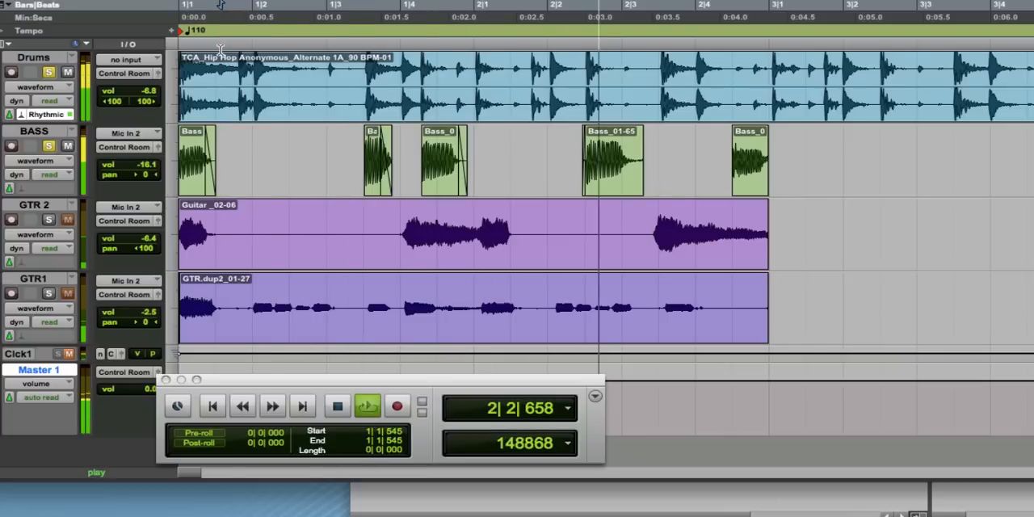
key(space)
click(263, 43)
key(space)
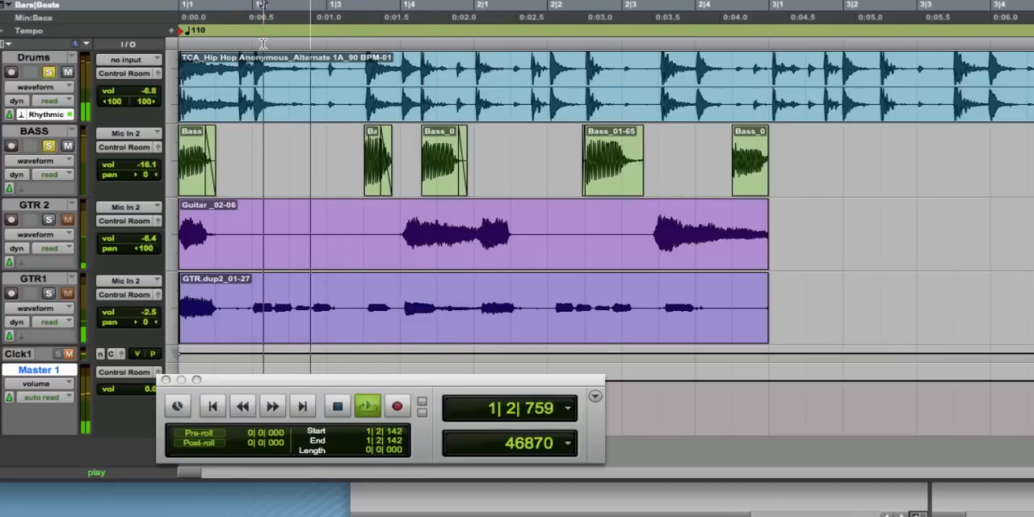
key(space)
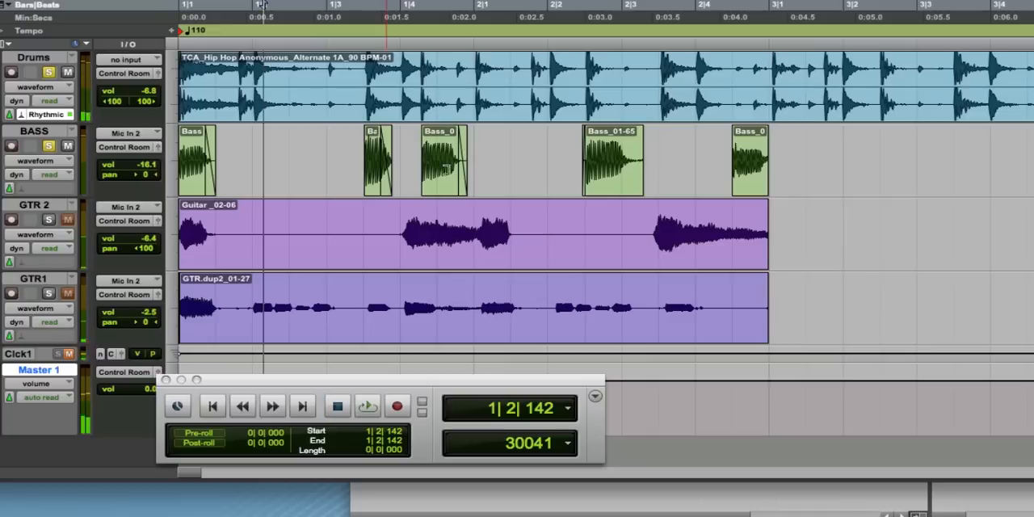
drag(456, 177, 445, 177)
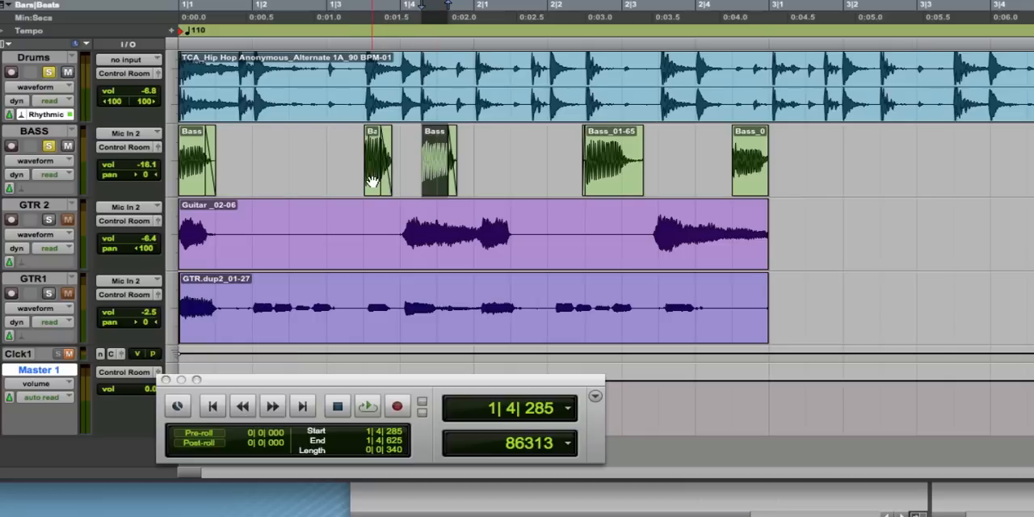
Duplicate the second bass clip, move the copy to start at 2|1|038, and check it by playing from 1|3|283.
click(372, 180)
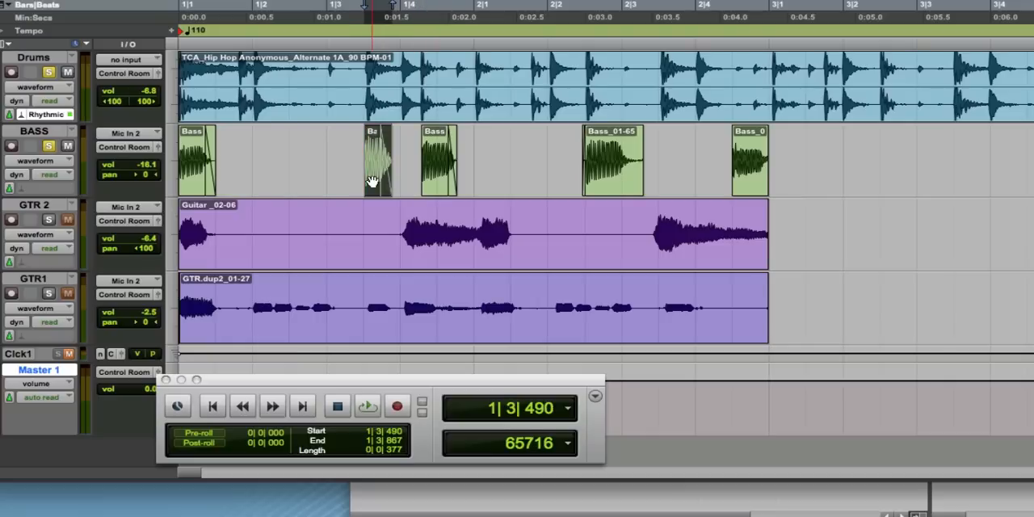
key(alt)
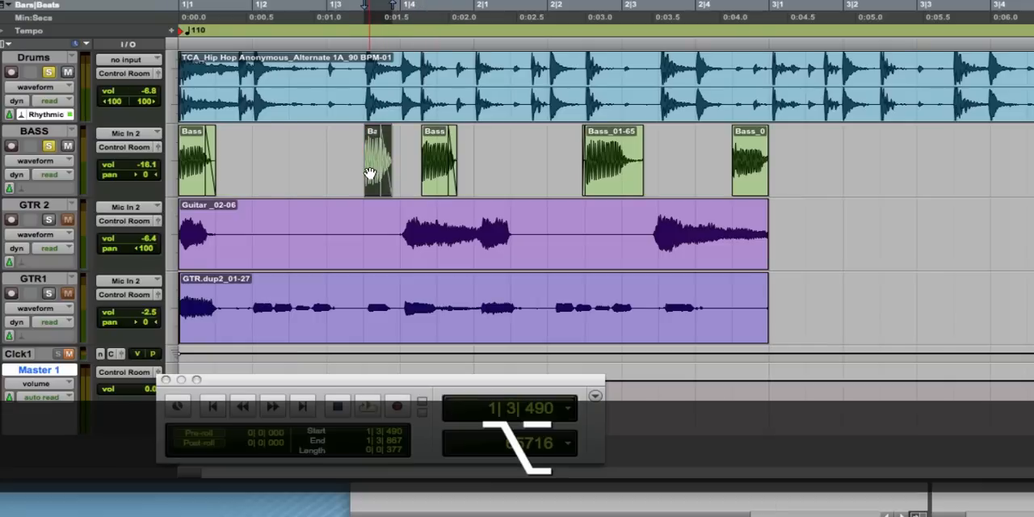
key(super+d)
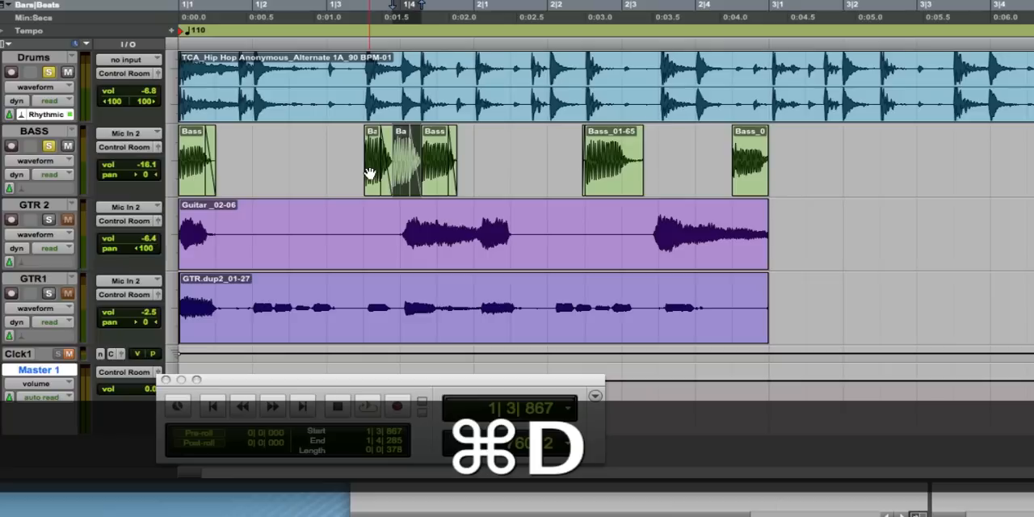
drag(401, 179, 484, 179)
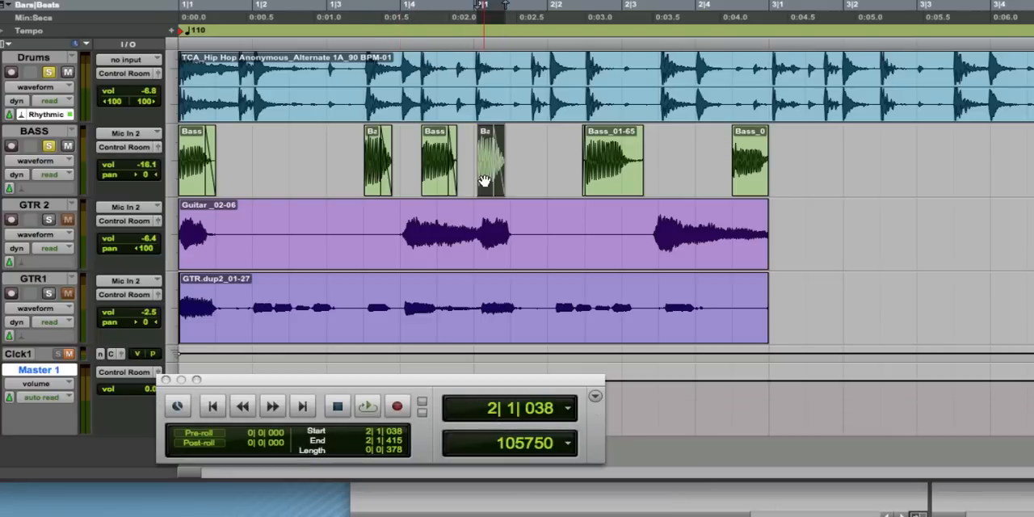
key(space)
key(space)
click(349, 40)
key(space)
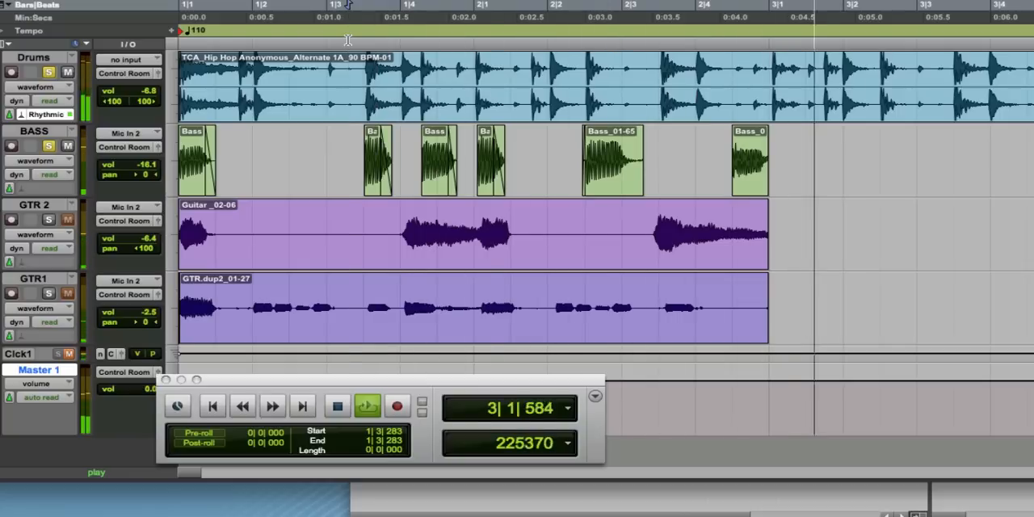
key(space)
Delete the last bass clip, at 2|4|481, and play the arrangement from the session start.
click(748, 179)
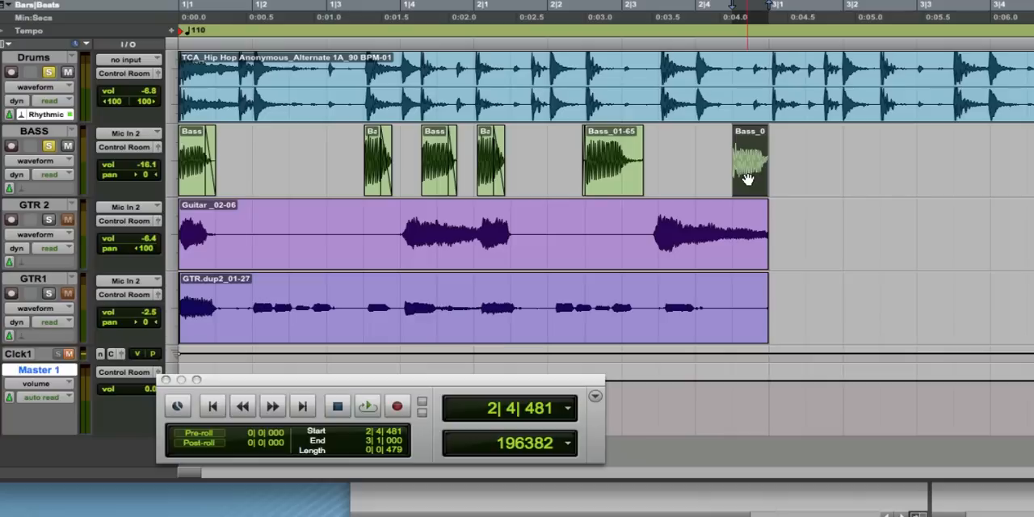
key(Delete)
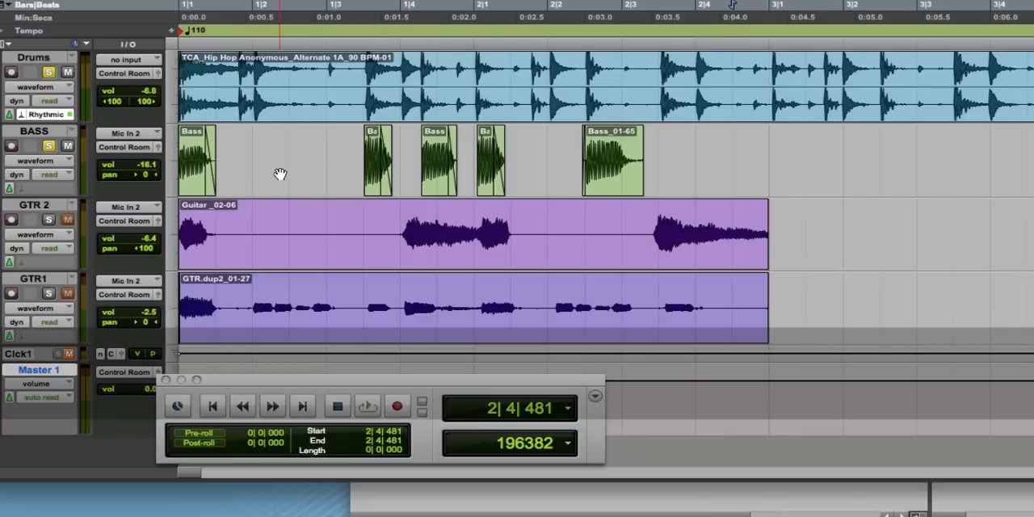
click(262, 145)
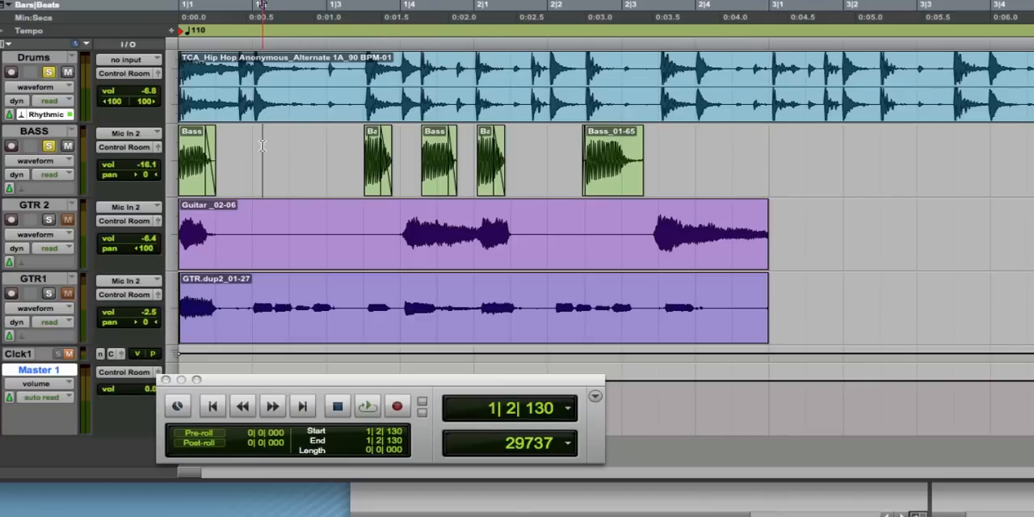
key(Return)
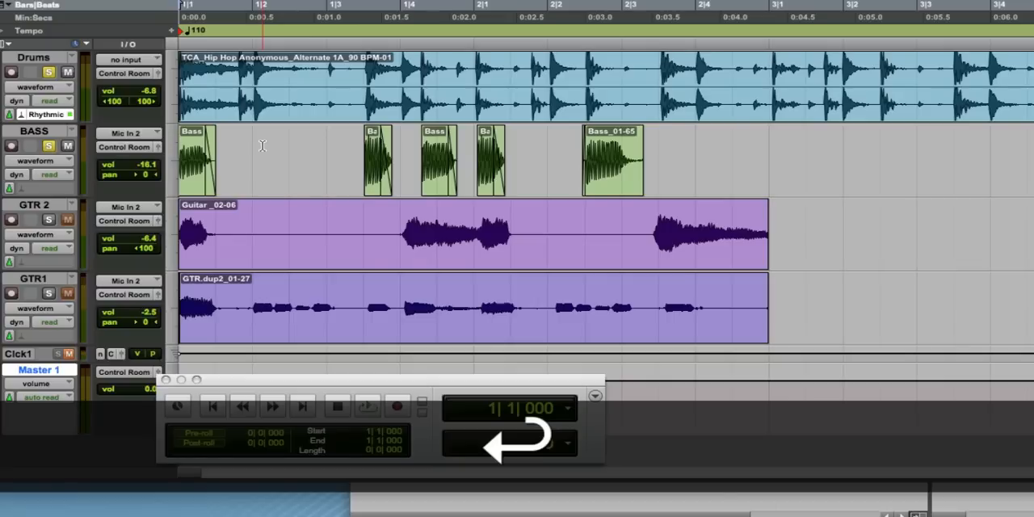
key(space)
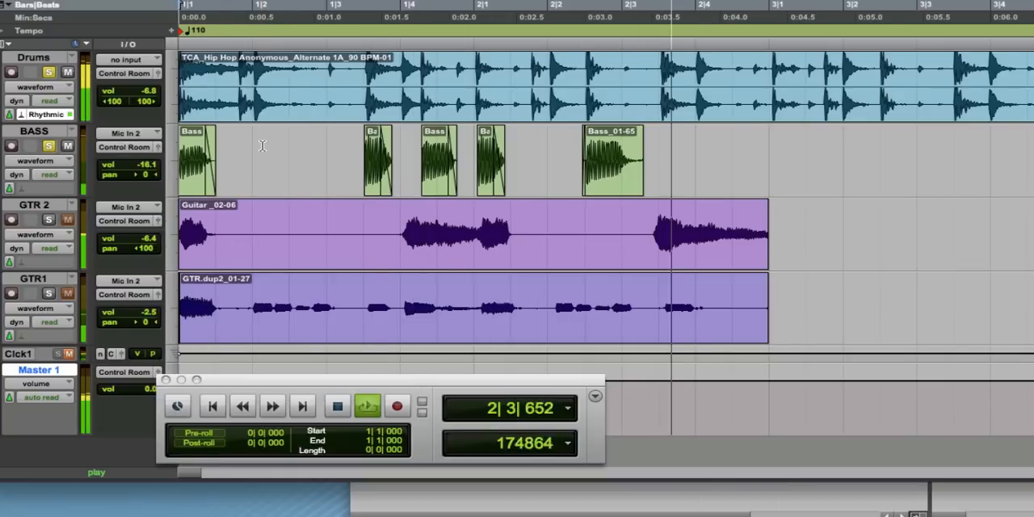
key(space)
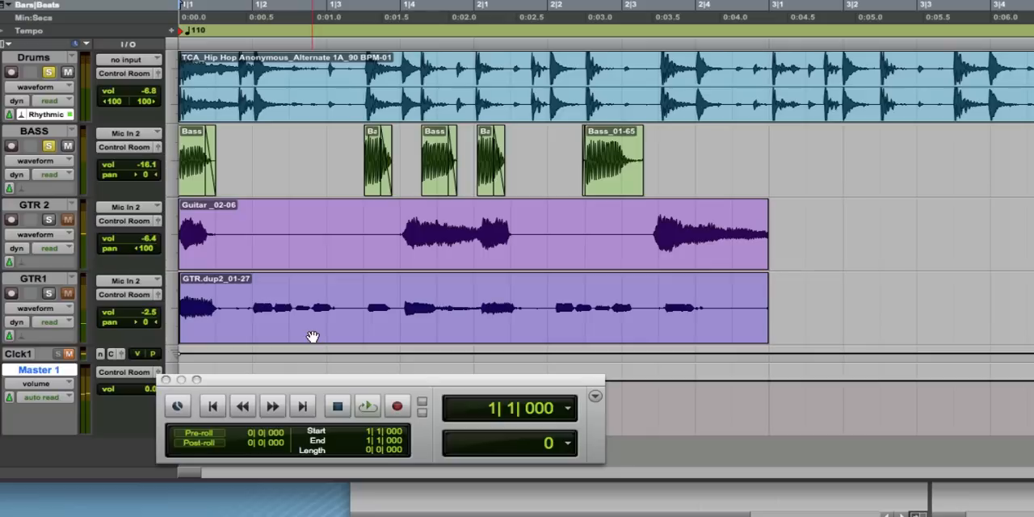
Select the two-bar GTR1 clip and loop playback over it to check the revised bass part.
click(313, 336)
key(space)
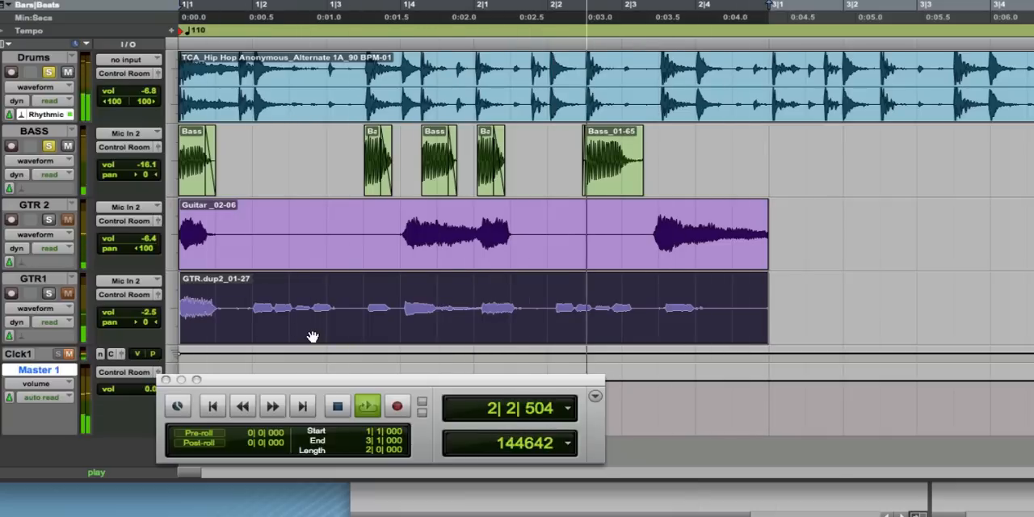
key(space)
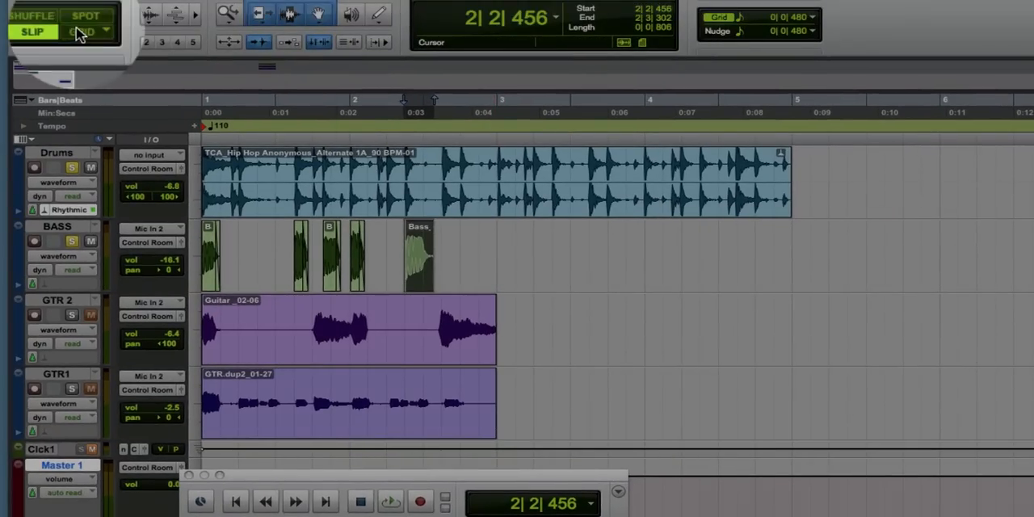
Switch the edit mode to Grid and set the grid value to one bar (1|0|000).
click(81, 32)
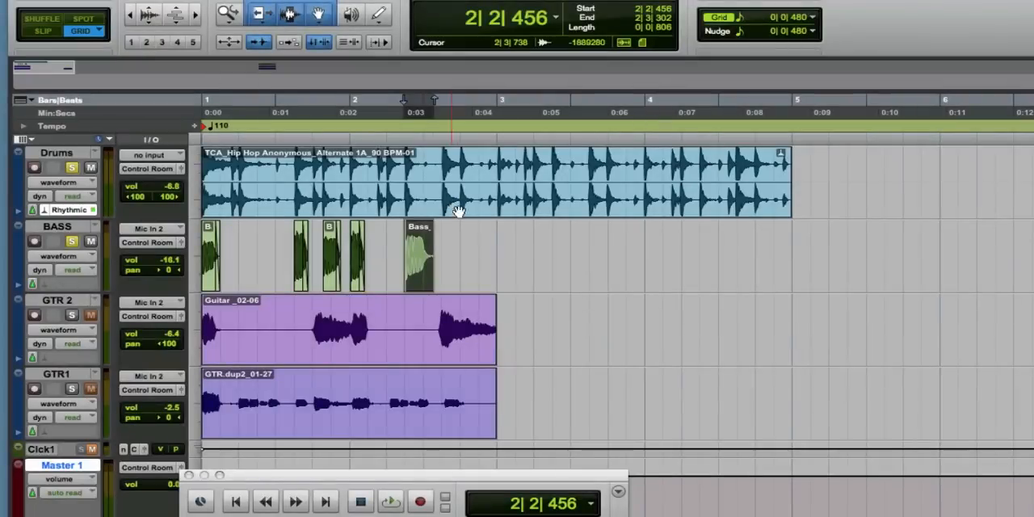
drag(492, 237, 198, 253)
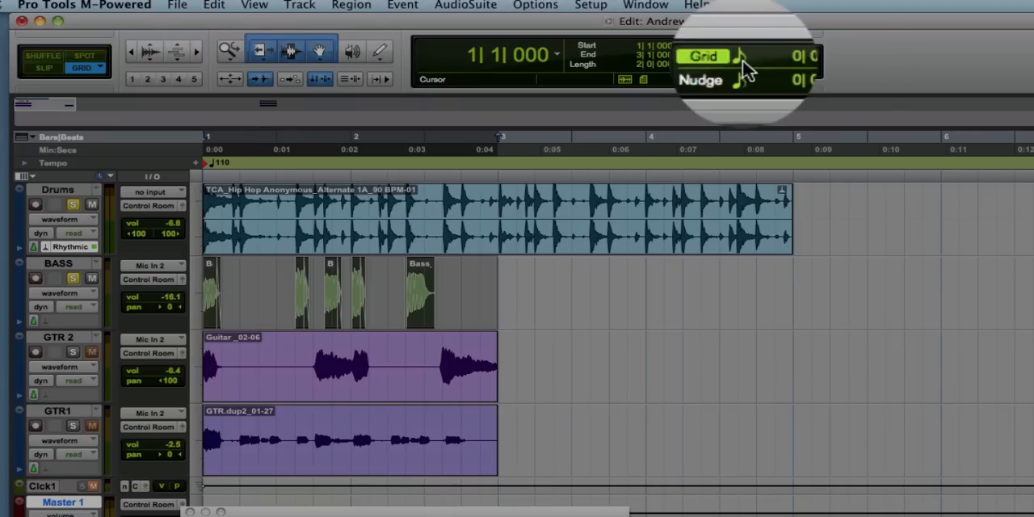
click(783, 54)
click(779, 32)
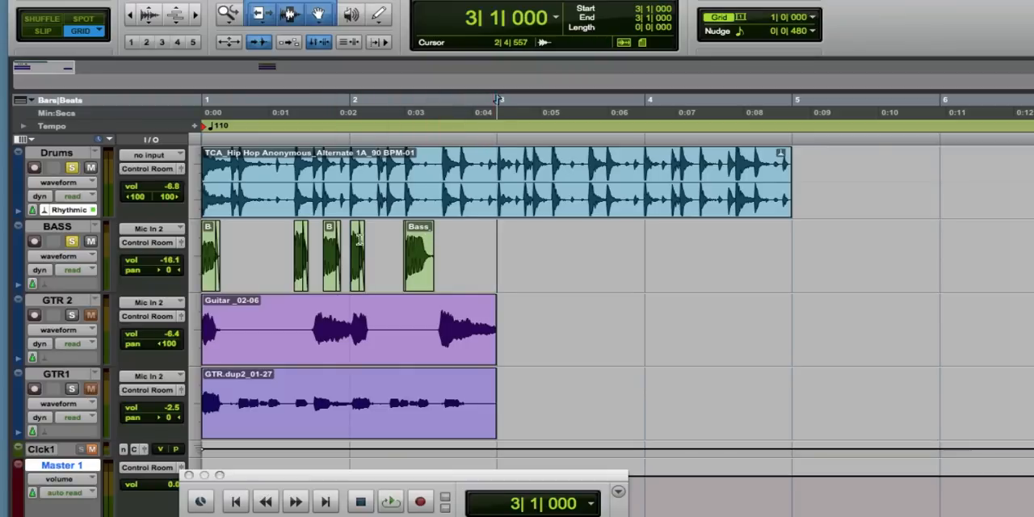
Select bars 1|1|000 to 3|1|000 on the BASS track and group the clips into one two-bar region.
drag(491, 231, 232, 240)
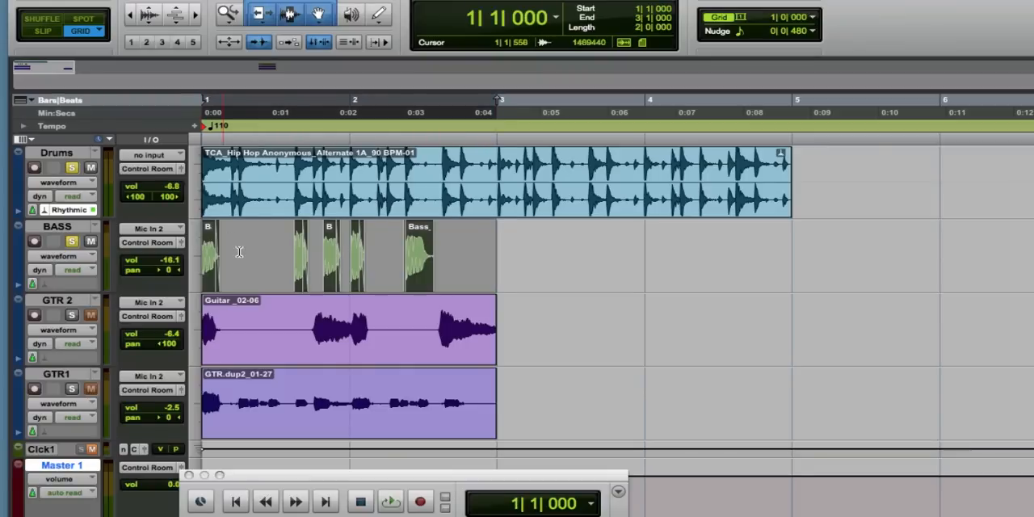
right_click(240, 254)
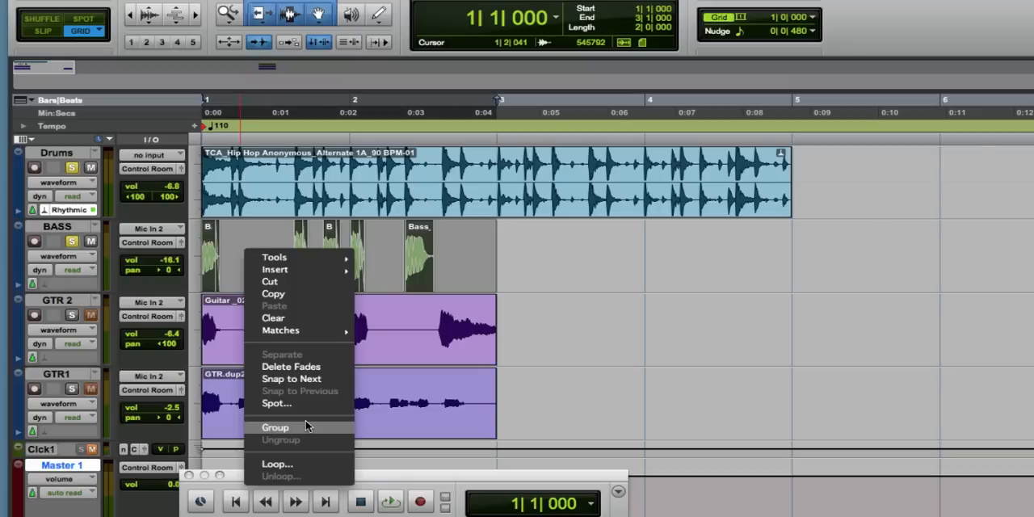
click(274, 427)
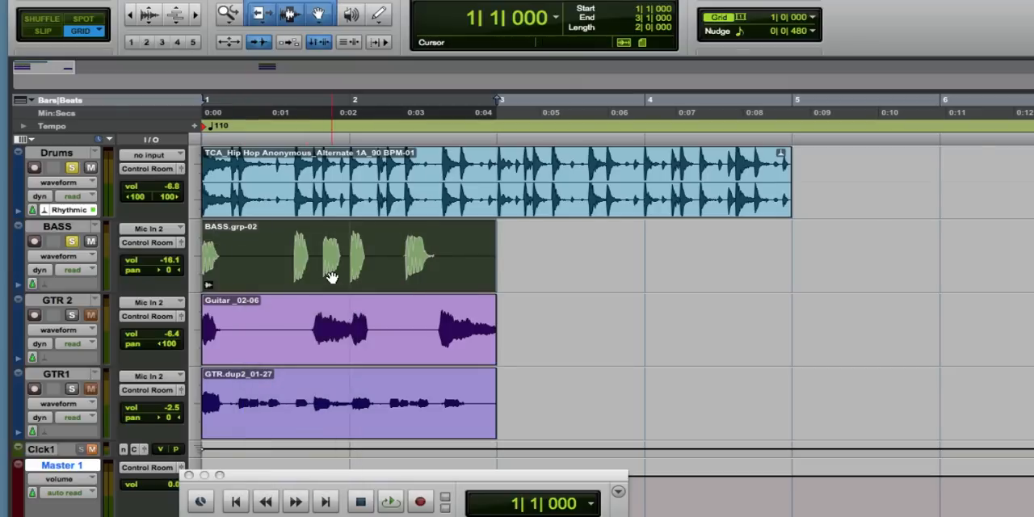
Play the grouped two-bar bass region and duplicate it so the copy starts at bar 3.
key(space)
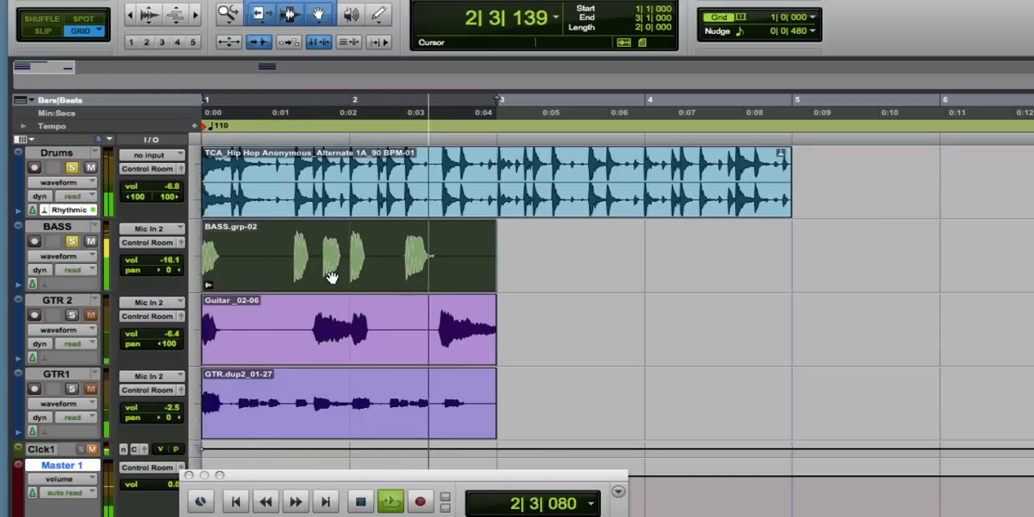
key(space)
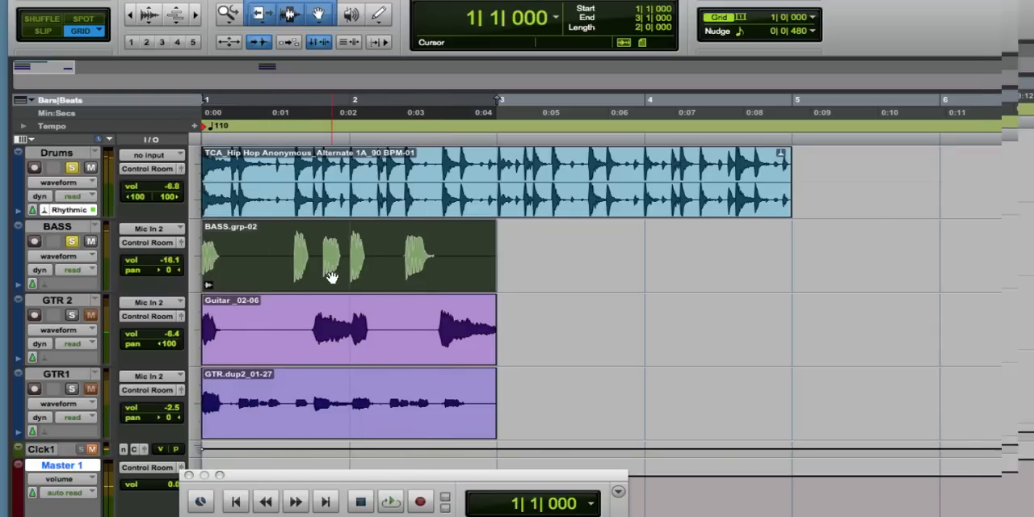
click(331, 277)
key(super+d)
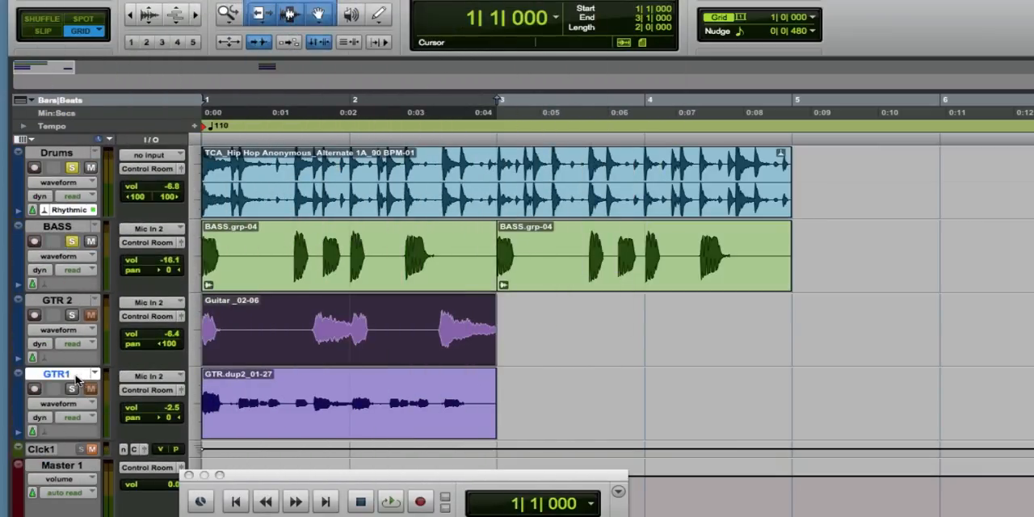
Move the GTR1 track between Drums and BASS, and solo it alongside Drums in place of BASS.
drag(77, 371, 84, 242)
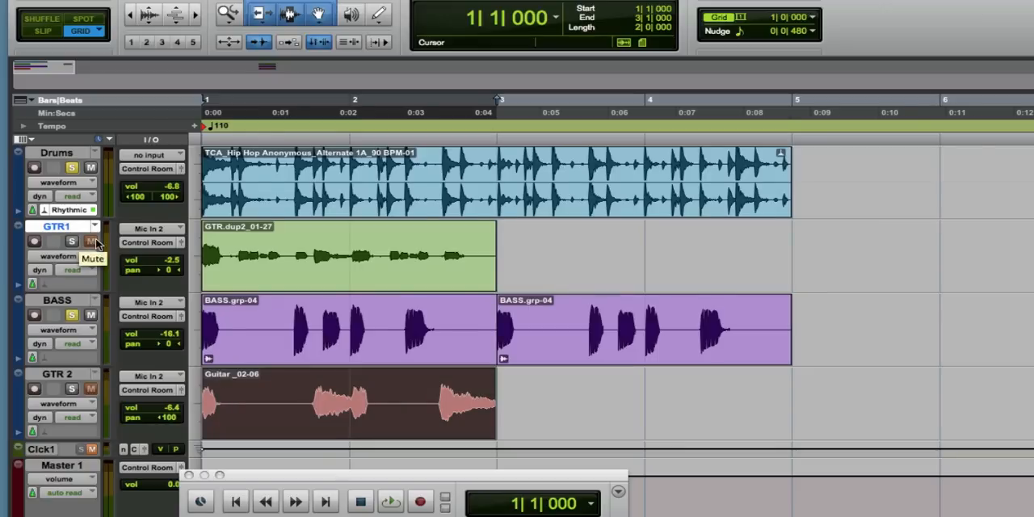
key(super+bracketright)
key(super+bracketright)
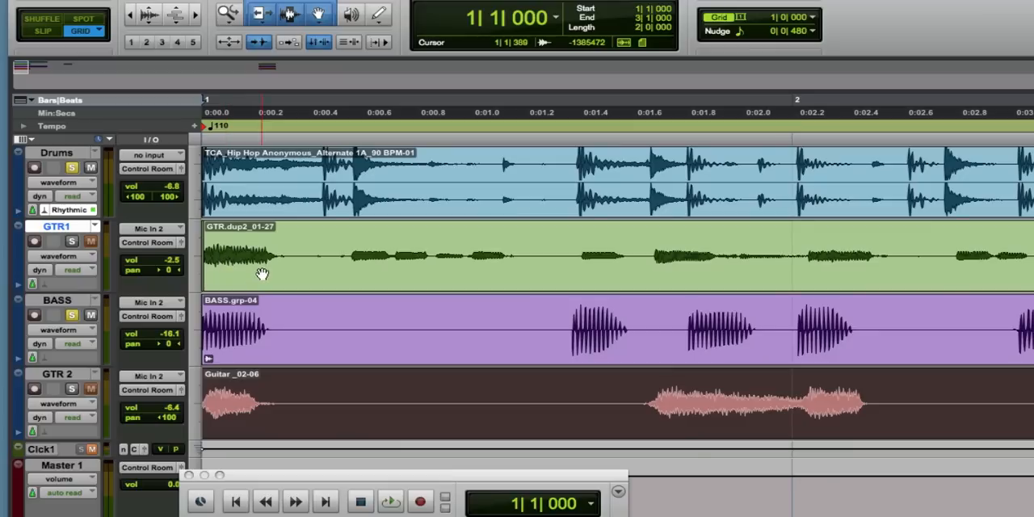
click(72, 243)
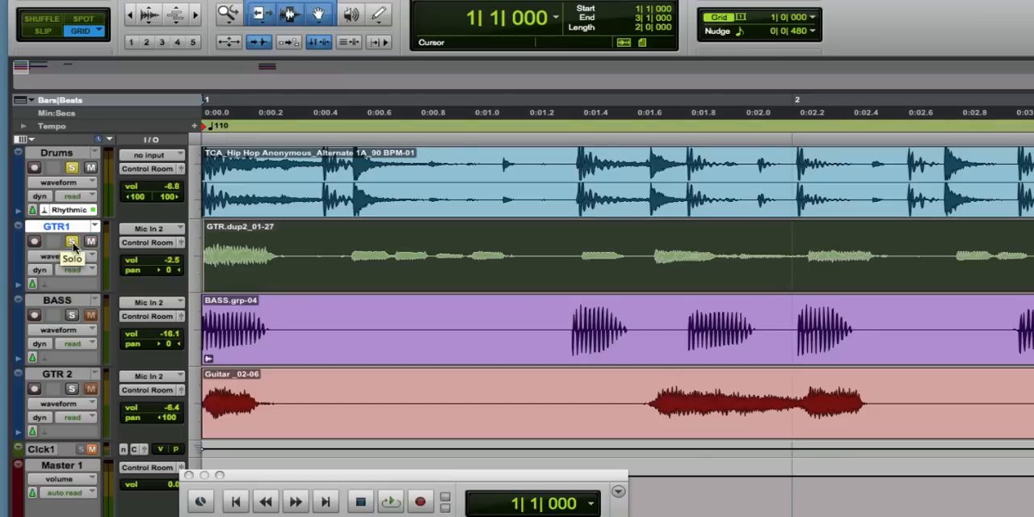
Play the GTR1 loop together with the soloed drums to check its timing.
key(space)
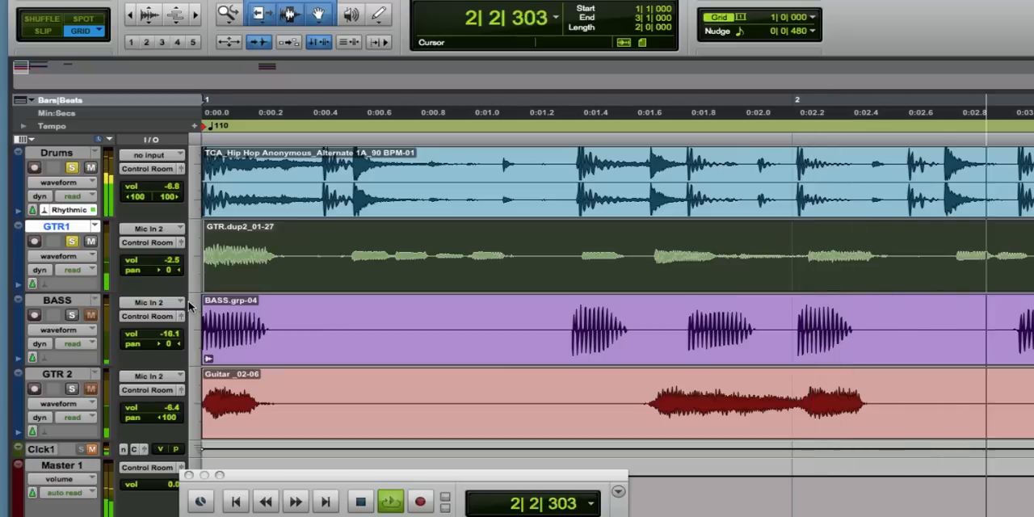
key(space)
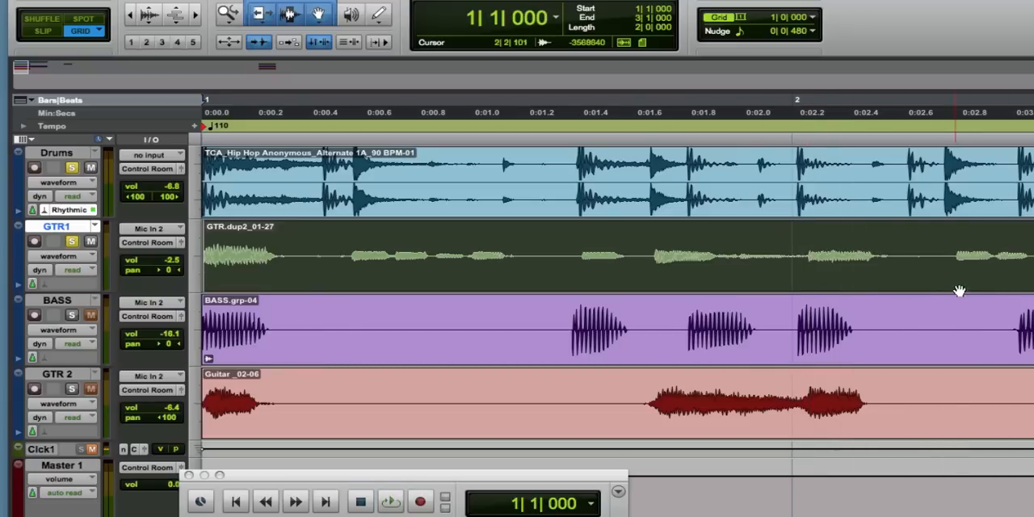
In Slip mode, split the GTR1 clip at the note transient at 2|2|111 and trim back the end of the piece before it.
click(952, 254)
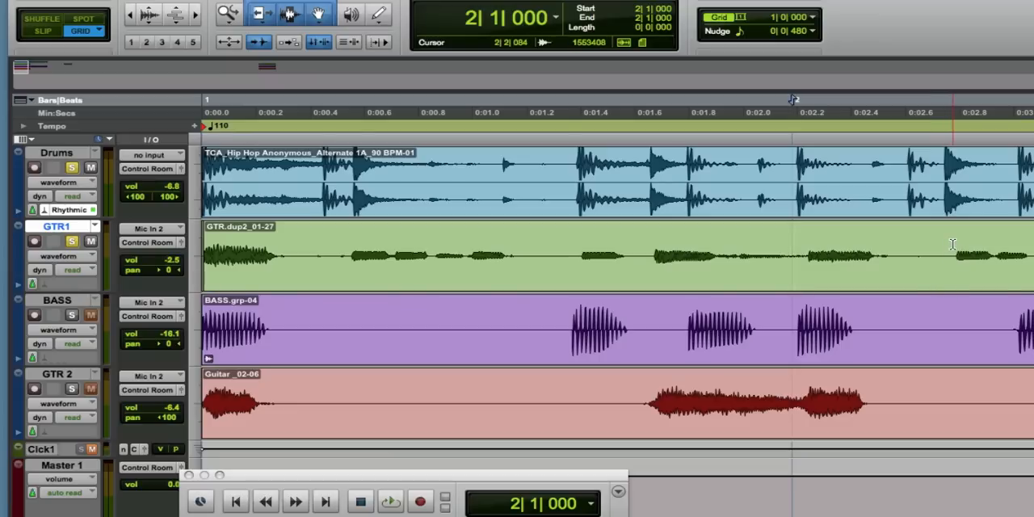
key(F2)
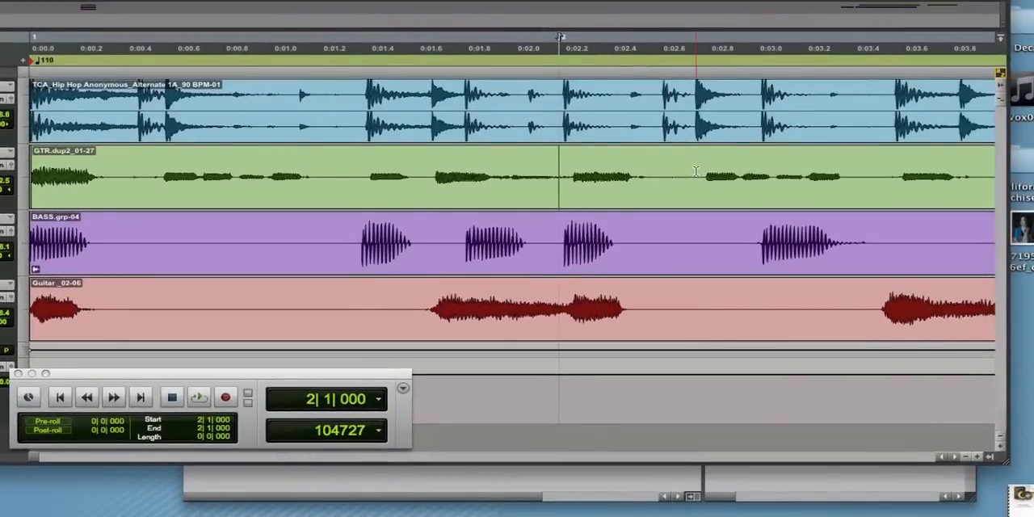
click(697, 172)
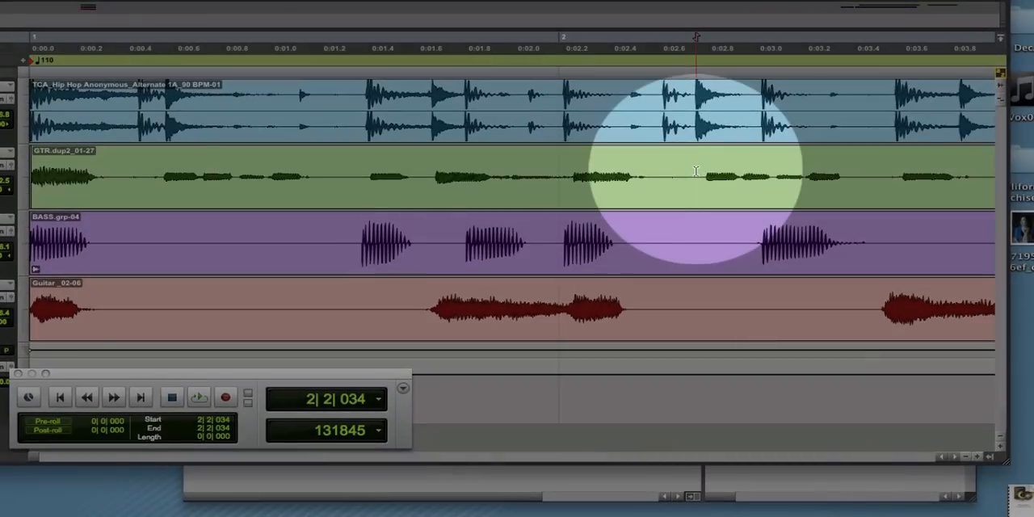
key(Tab)
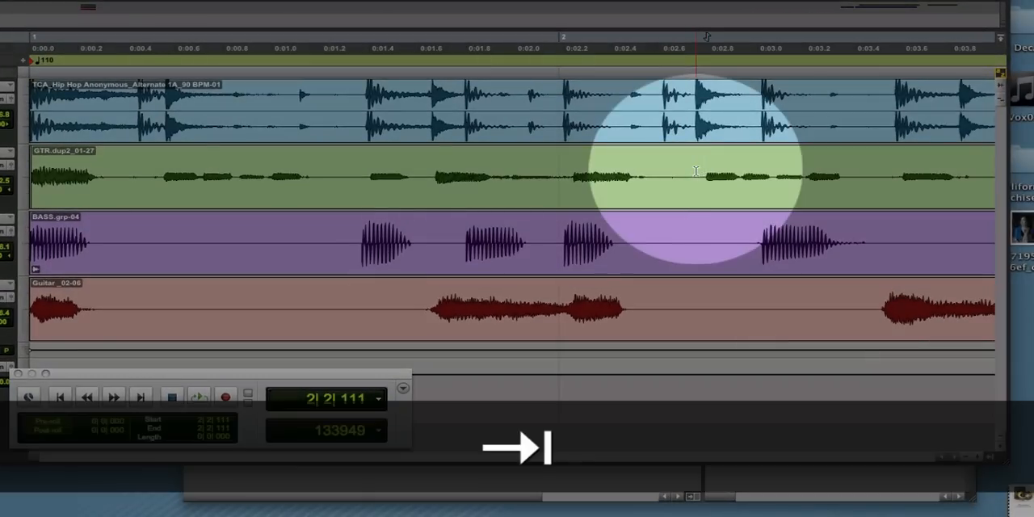
key(b)
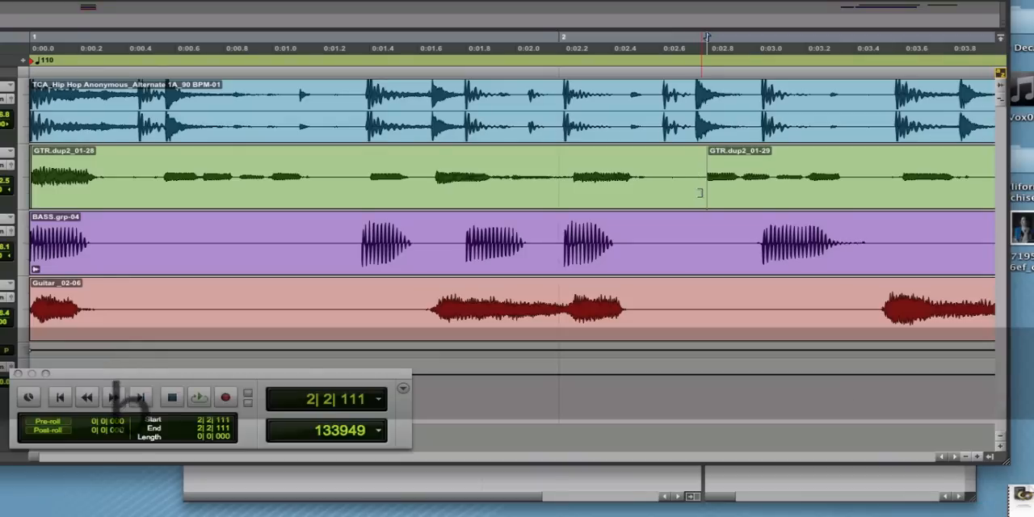
drag(700, 193, 669, 191)
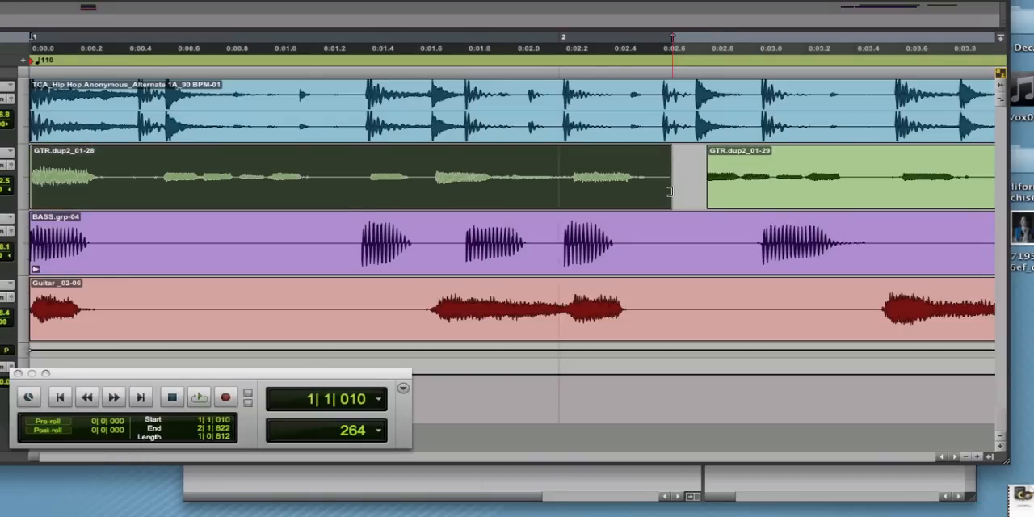
Split the GTR1 clip just before the note that follows the bar 2 line and trim back the end of the preceding piece.
click(569, 170)
key(Tab)
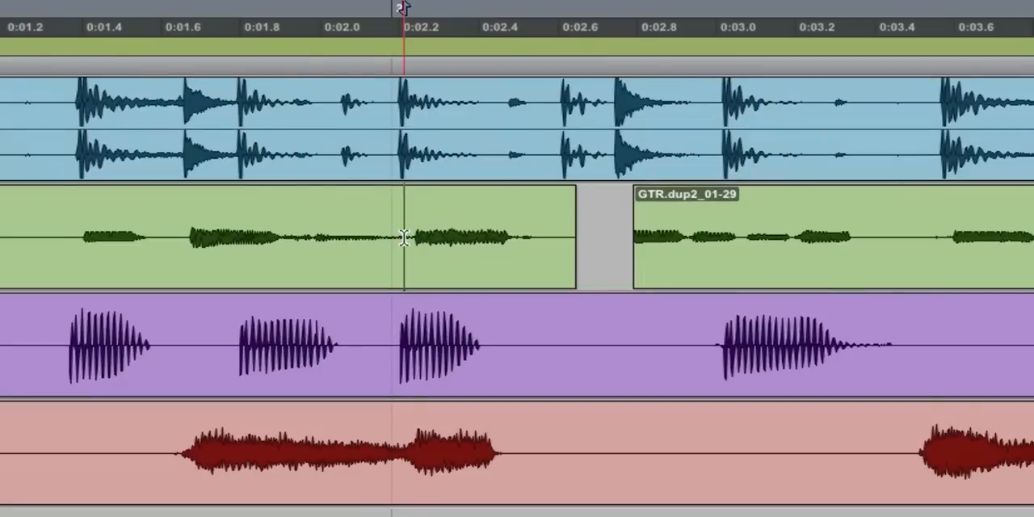
key(b)
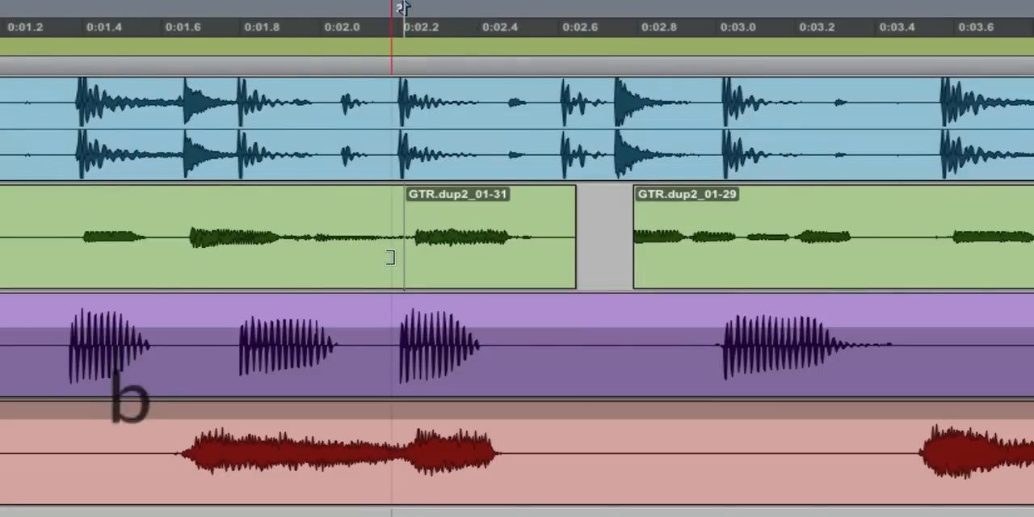
click(392, 259)
drag(392, 258, 353, 257)
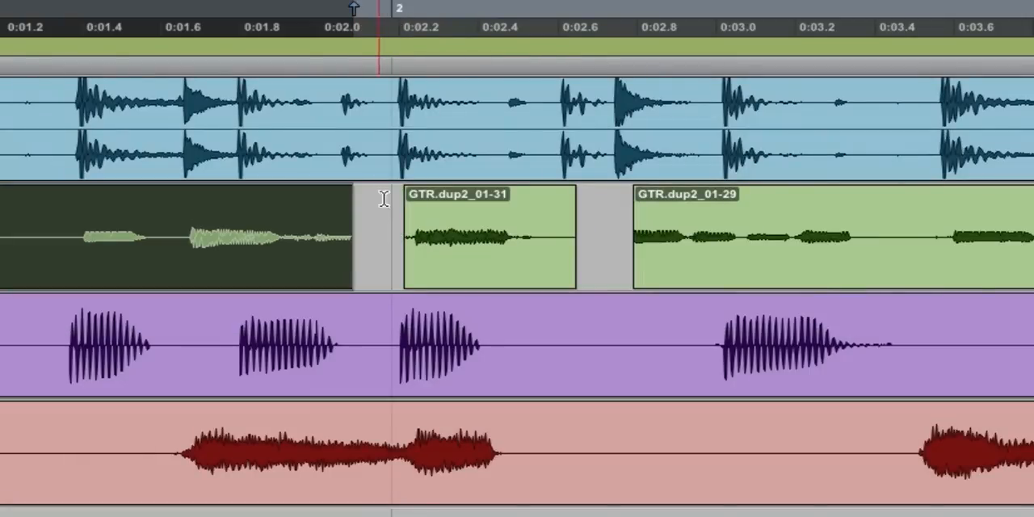
Move the short GTR1 clip after the bar 2 line earlier so its note lines up with the drum hit.
click(370, 71)
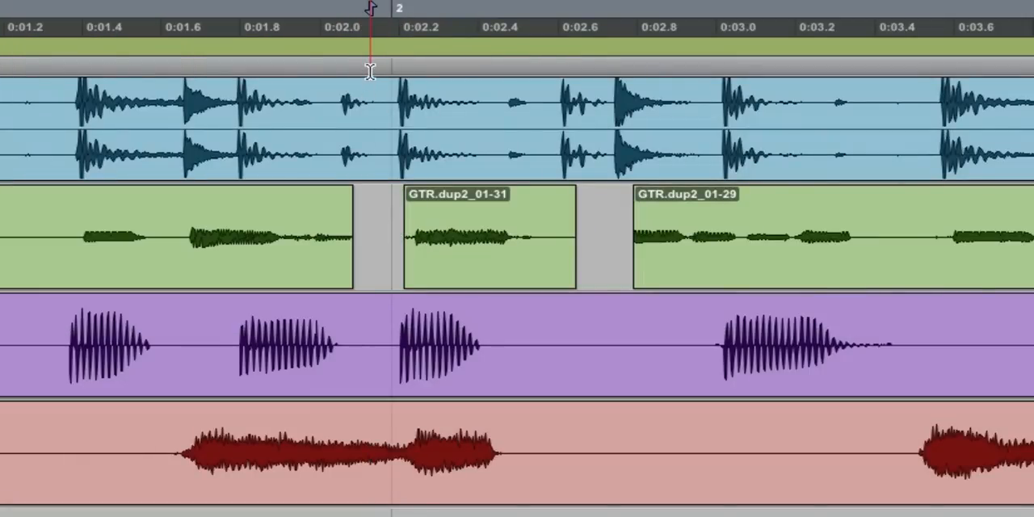
key(r)
key(r)
key(t)
key(t)
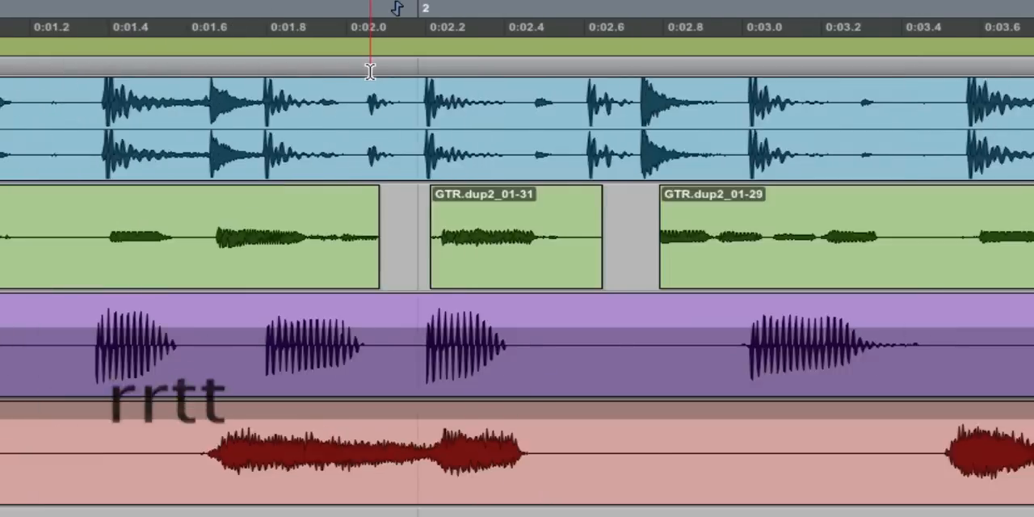
key(t)
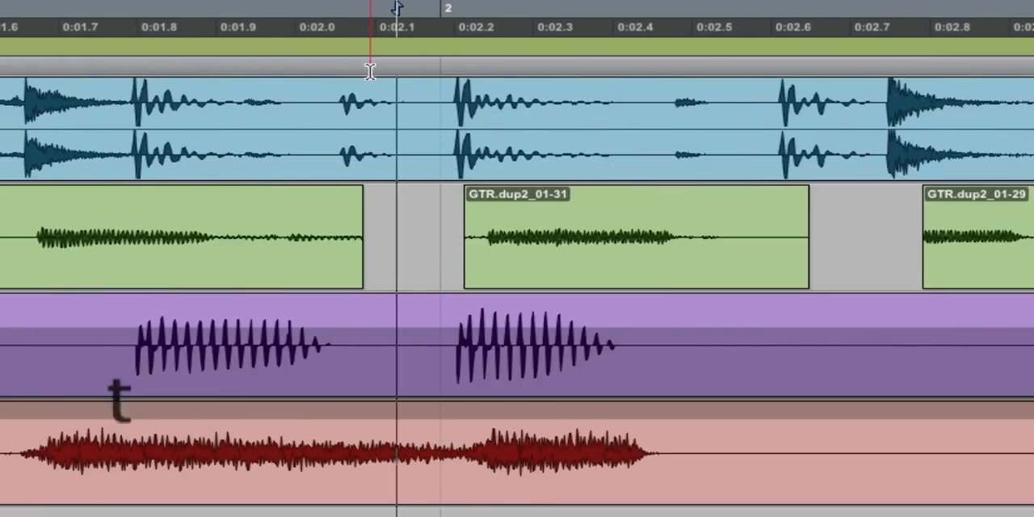
key(t)
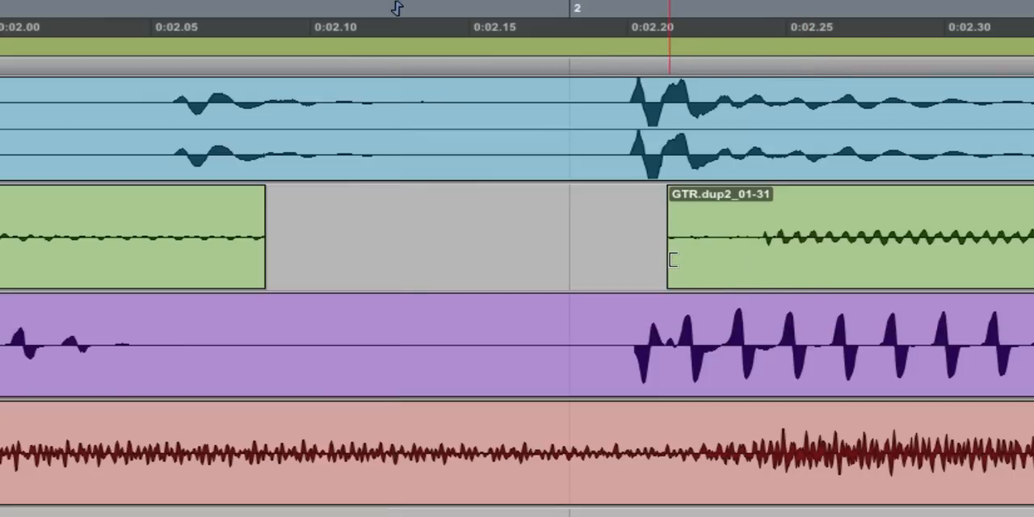
mouse_move(670, 261)
mouse_down()
mouse_move(741, 268)
mouse_move(670, 270)
mouse_up()
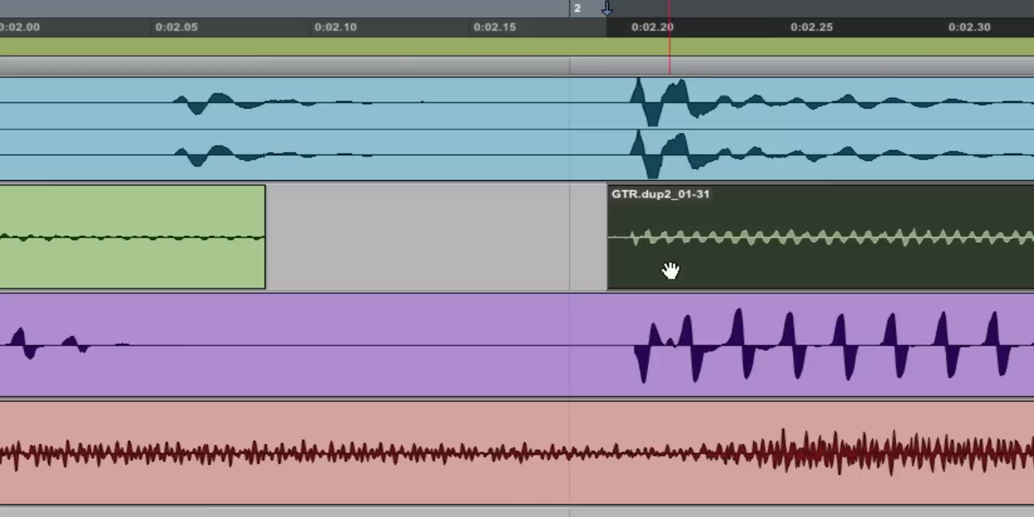
Extend the GTR1 clips on both sides of the bar 2 gap to close it and crossfade the join.
click(276, 273)
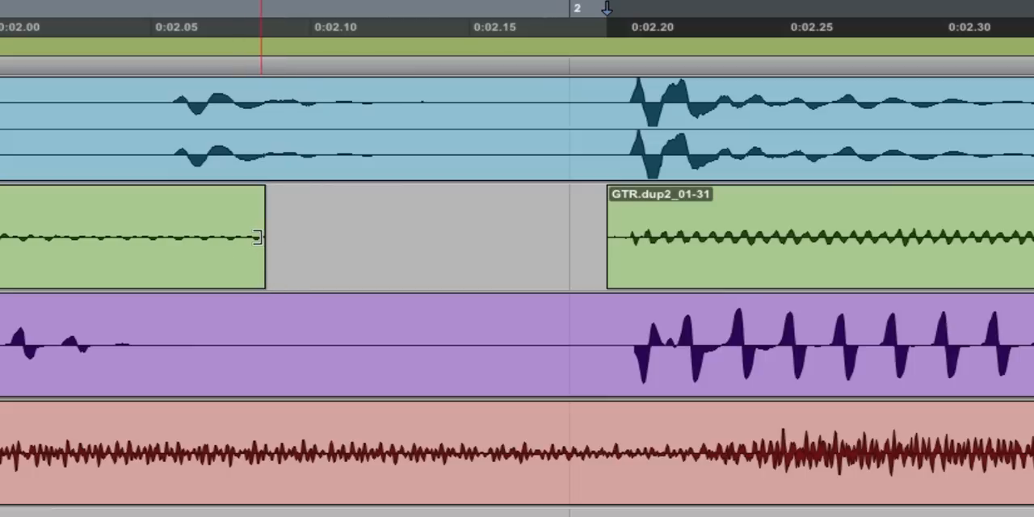
drag(257, 237, 581, 258)
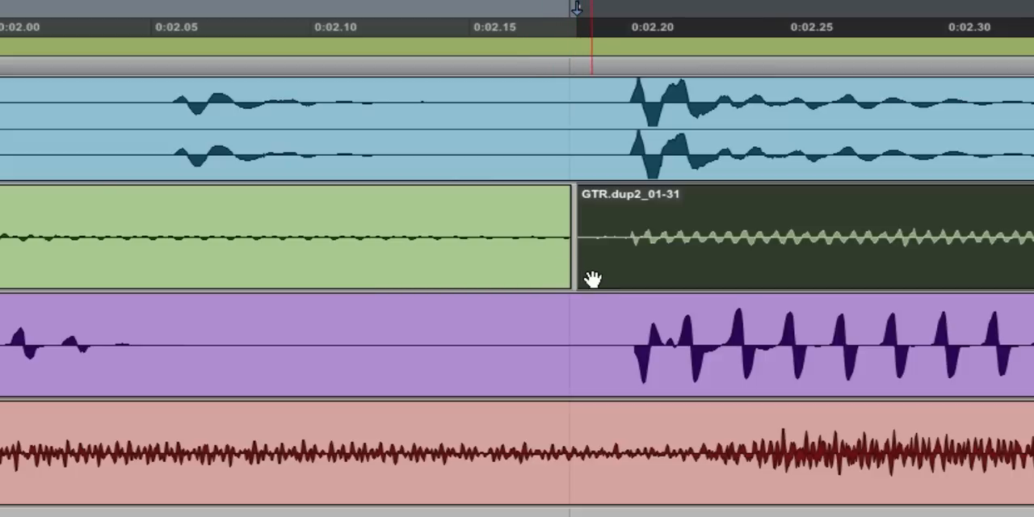
drag(559, 275, 630, 284)
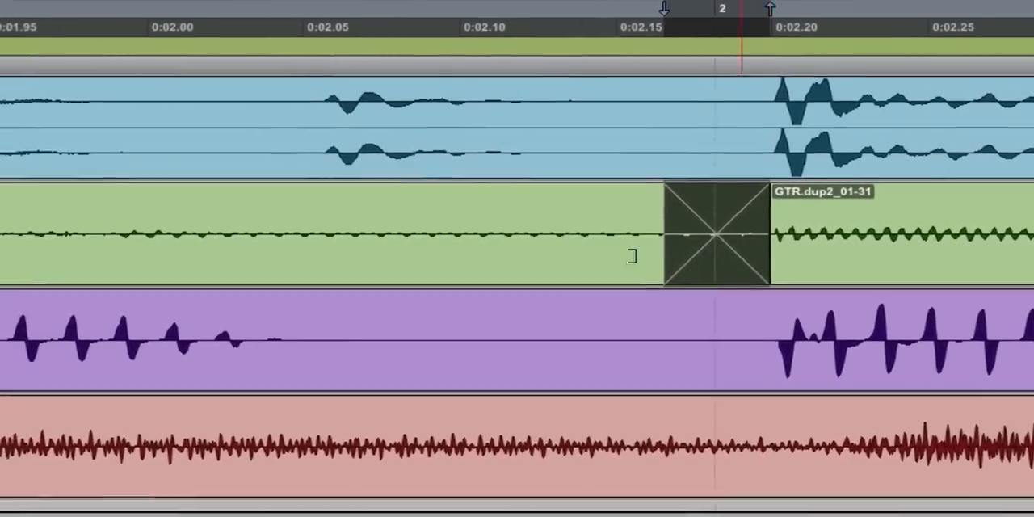
Play the edited GTR1 part against the drums from the beginning.
key(3)
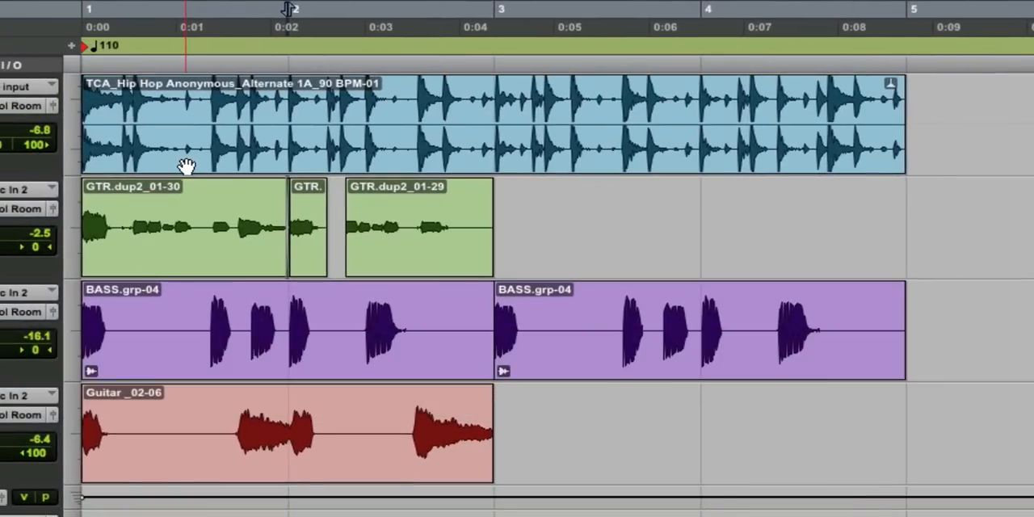
click(102, 165)
key(space)
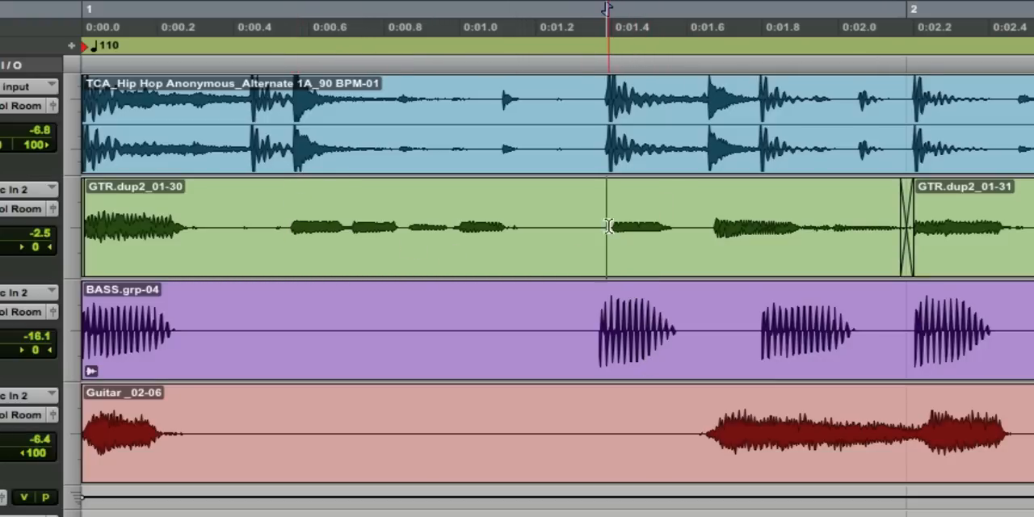
Split the first GTR1 clip at the transient of the note near 0:01.4.
key(r)
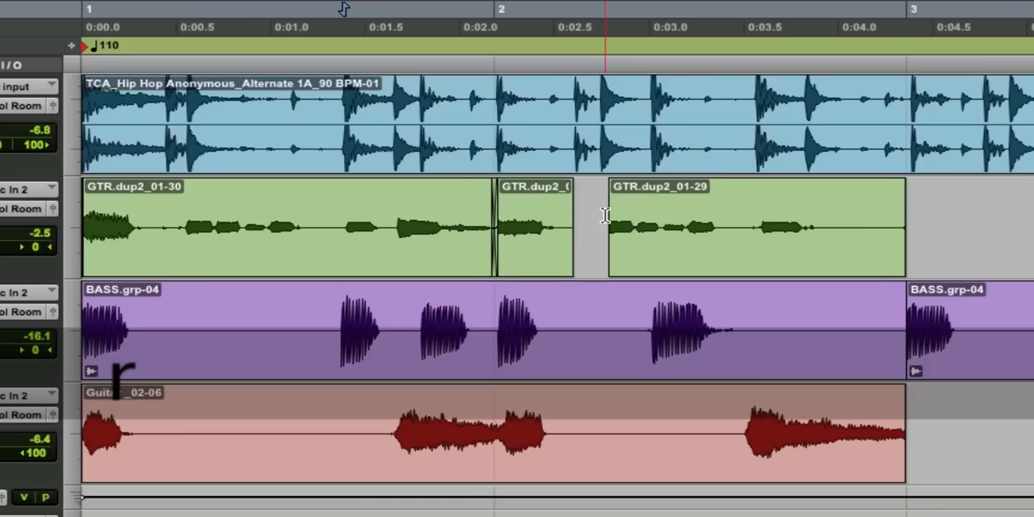
key(t)
key(t)
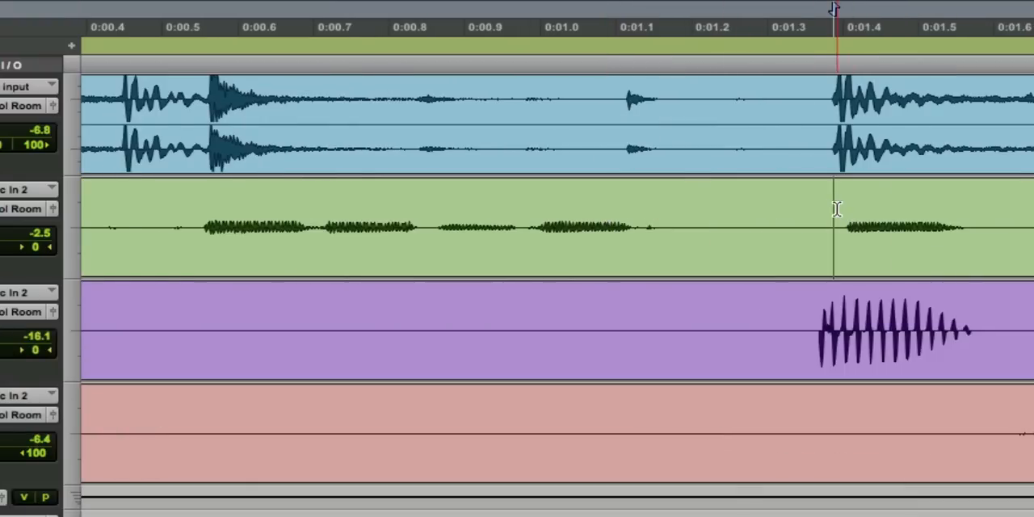
key(Tab)
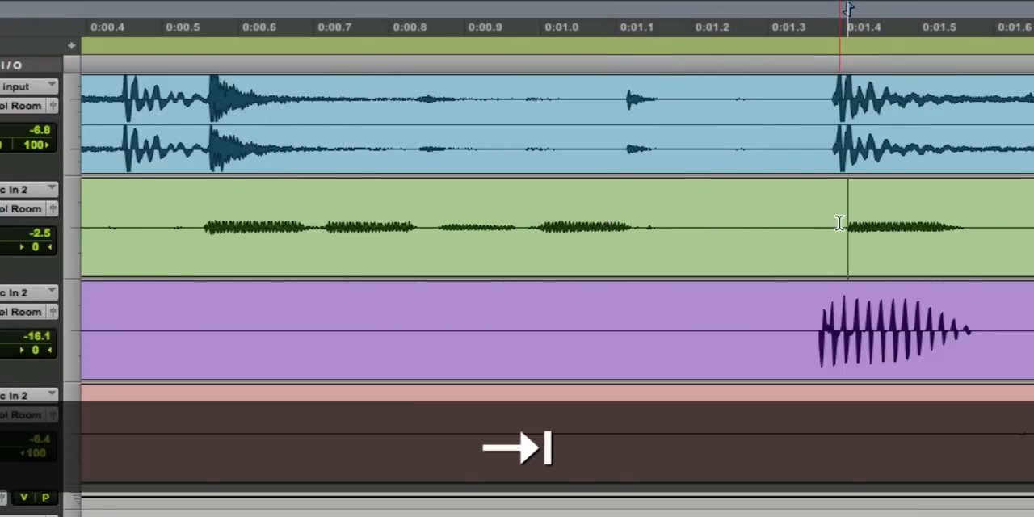
key(b)
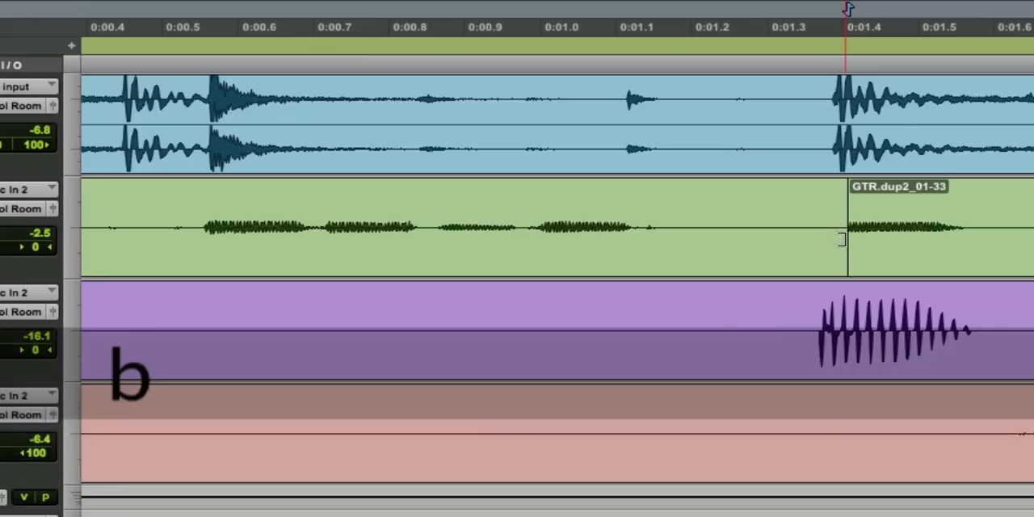
Trim the end of the piece before the split back into the silence, and move the clip after it to 1|3|514 at the drum hit.
click(743, 244)
click(739, 242)
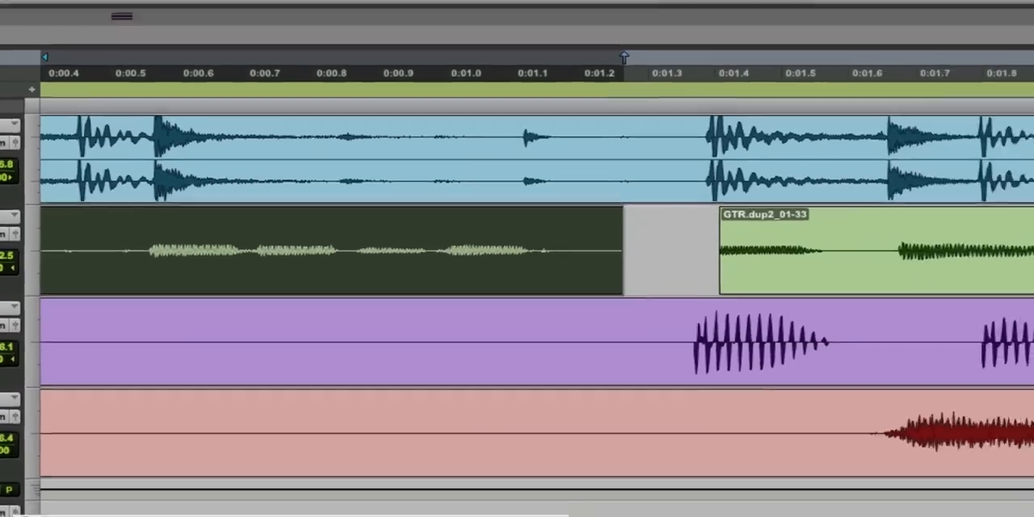
click(865, 264)
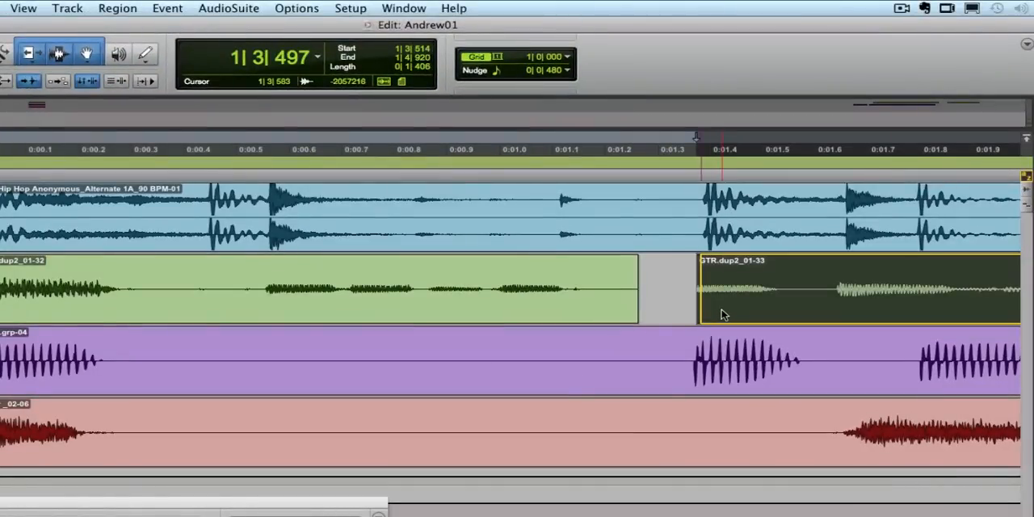
drag(722, 311, 722, 314)
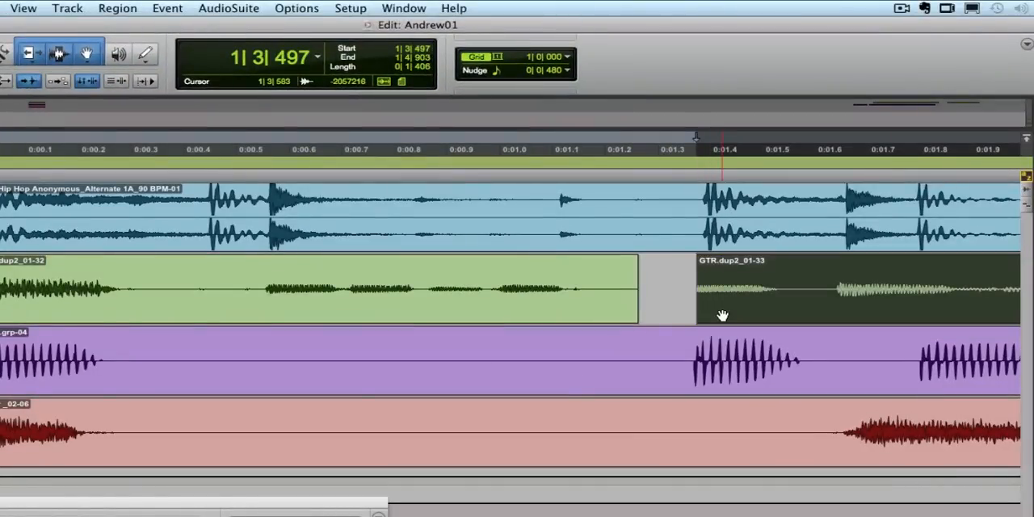
Split the GTR1 clip at 1|4|010 before its next note and move the new piece to 1|4|043 on the drum hit.
click(838, 281)
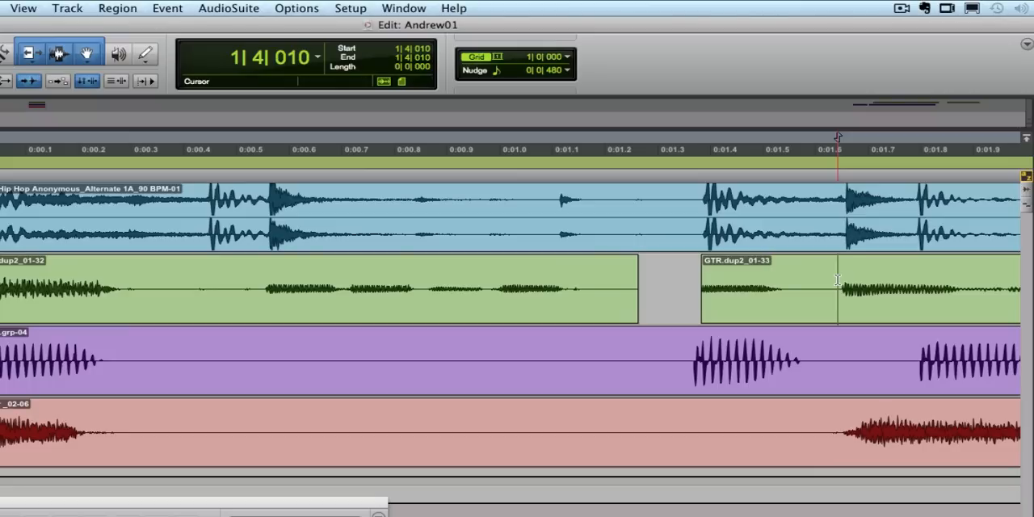
key(b)
click(884, 309)
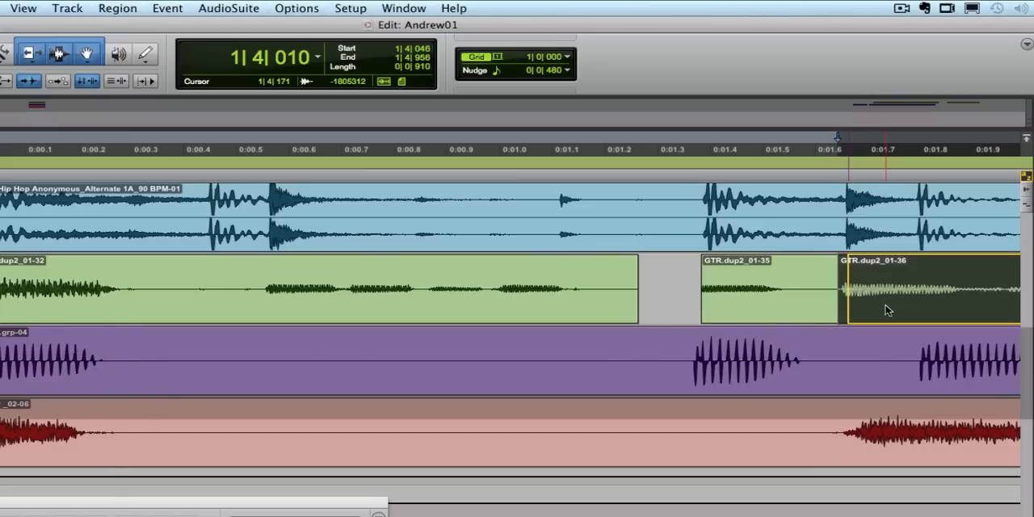
drag(887, 310, 885, 311)
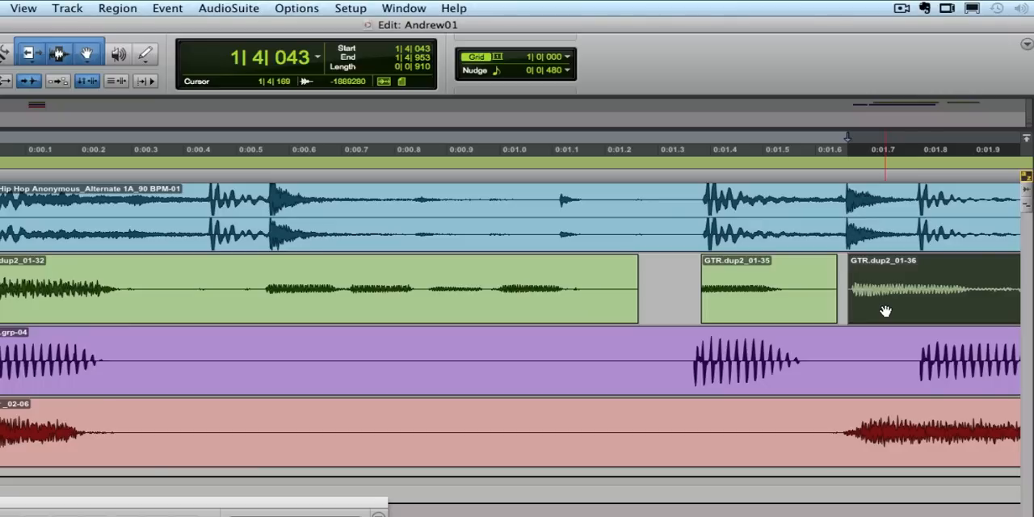
Split the long second-bar GTR1 clip at 2|3|551, before its last note, and move the front piece to 2|2|031 on the drum hit.
scroll(886, 311, right, 5)
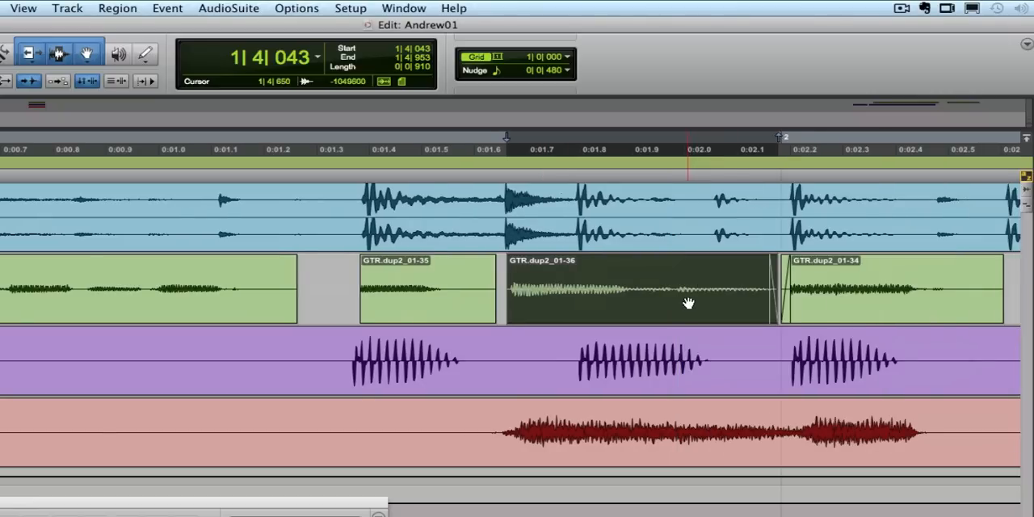
scroll(689, 305, right, 2)
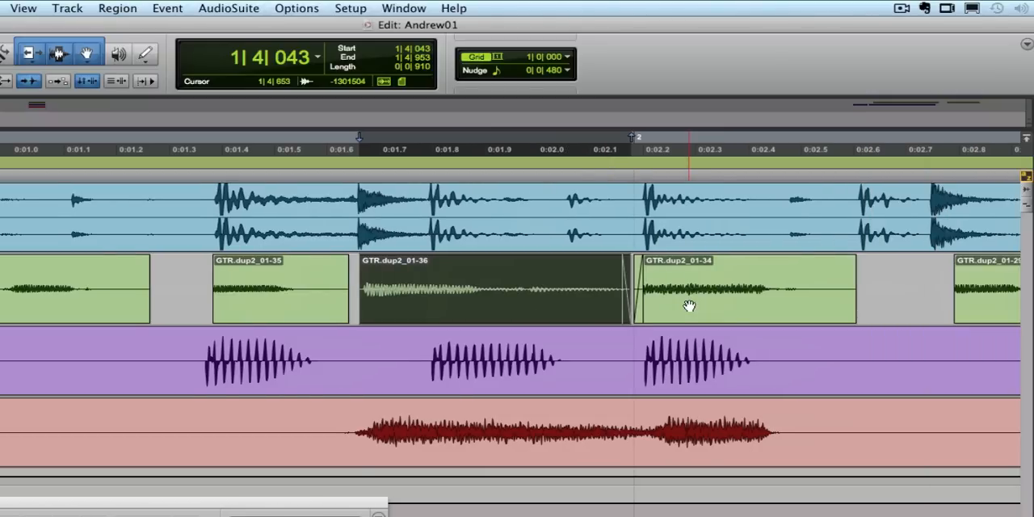
scroll(730, 315, right, 9)
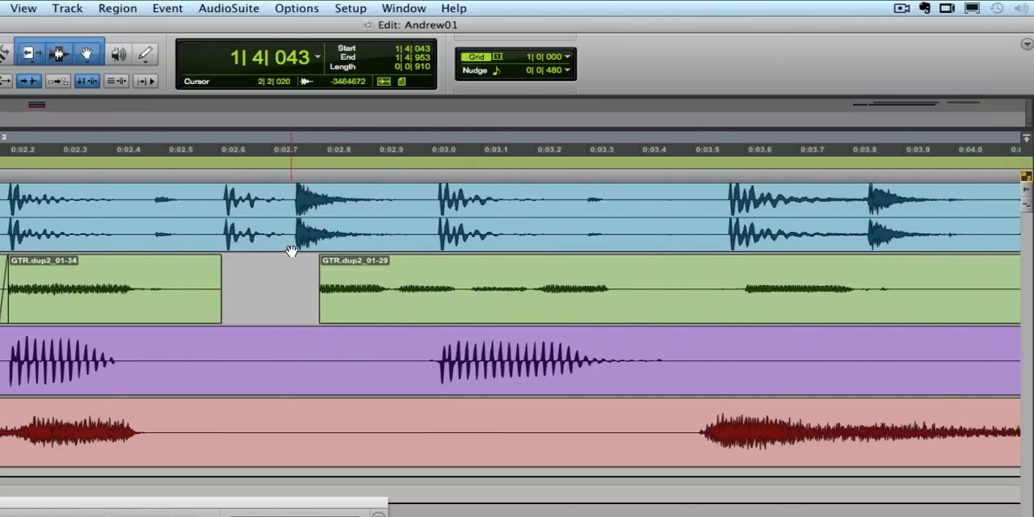
click(738, 295)
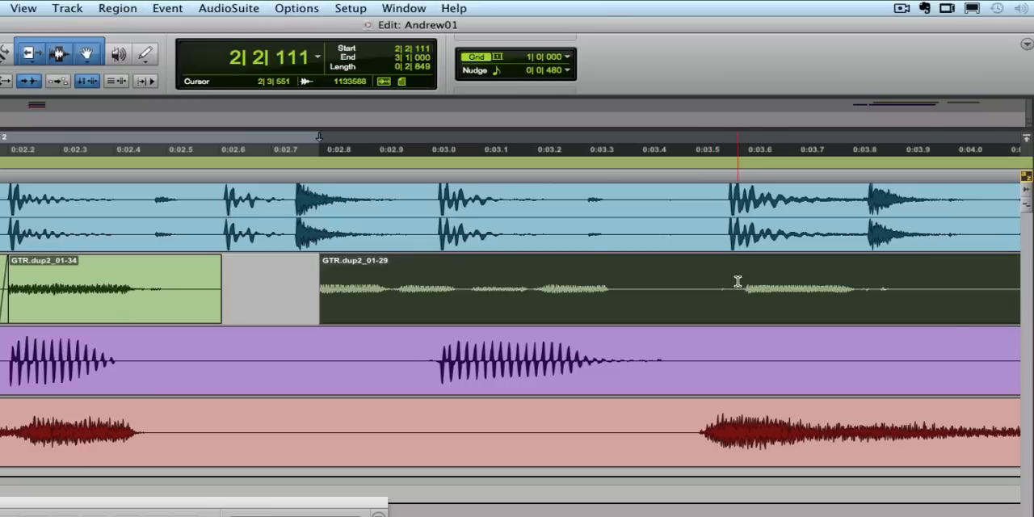
click(737, 281)
key(b)
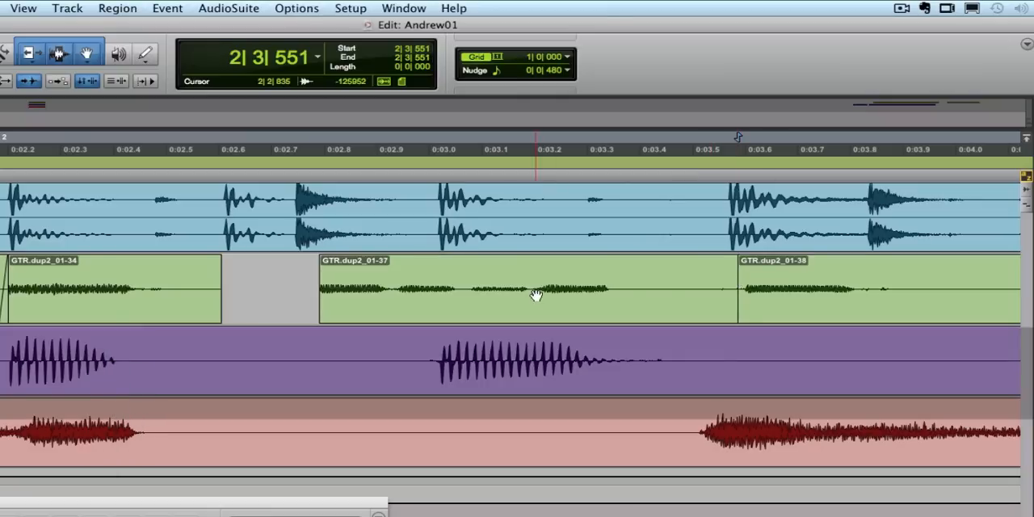
drag(427, 307, 397, 314)
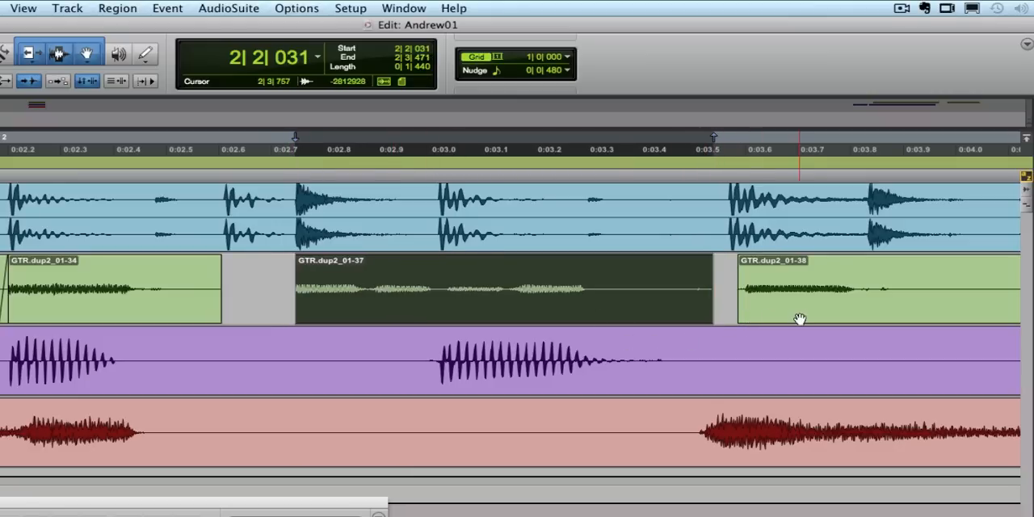
Split the following GTR1 clip at 2|4|226, after its note, and move the piece holding the note to 2|3|496 at the drum hit.
click(927, 287)
key(b)
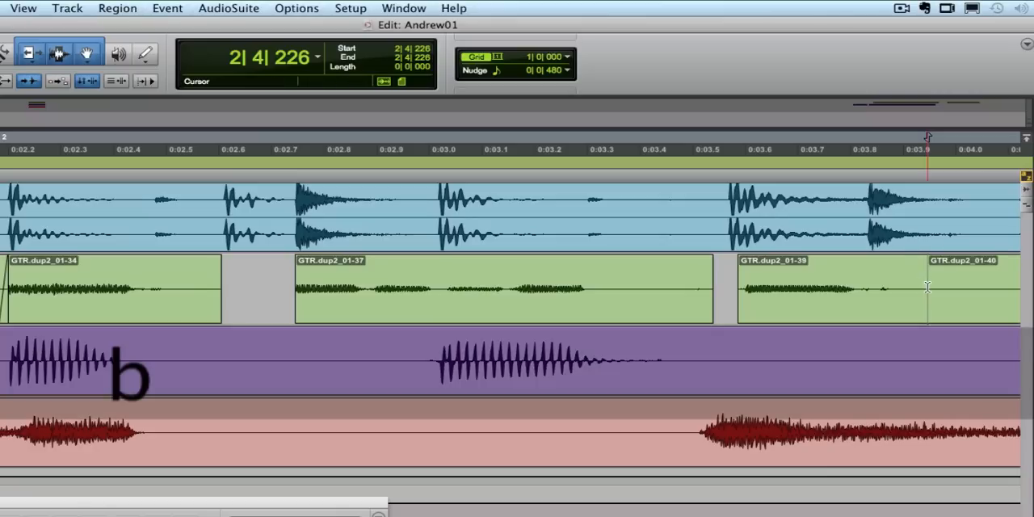
click(854, 303)
drag(849, 305, 848, 306)
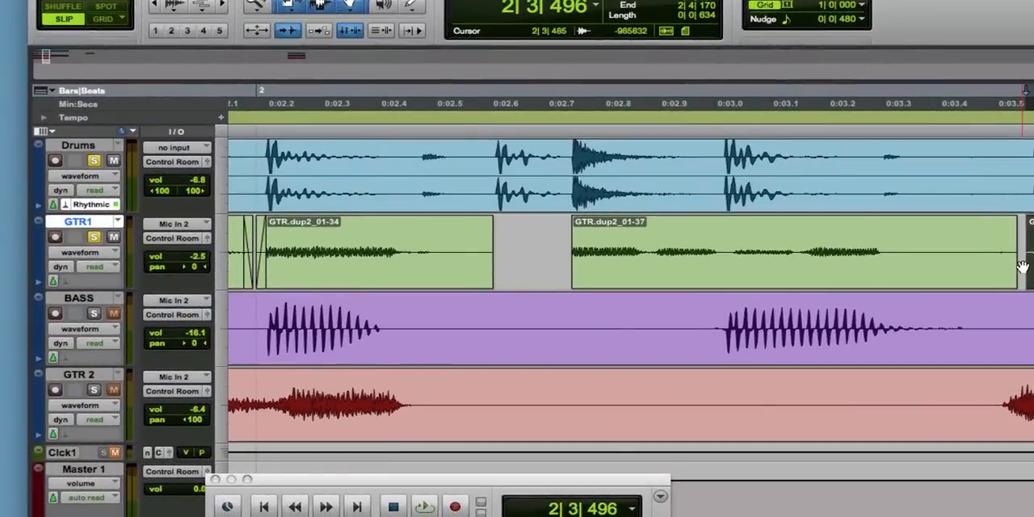
Play the first two bars from the beginning to check the edited GTR1 clips against the drums.
key(2)
key(3)
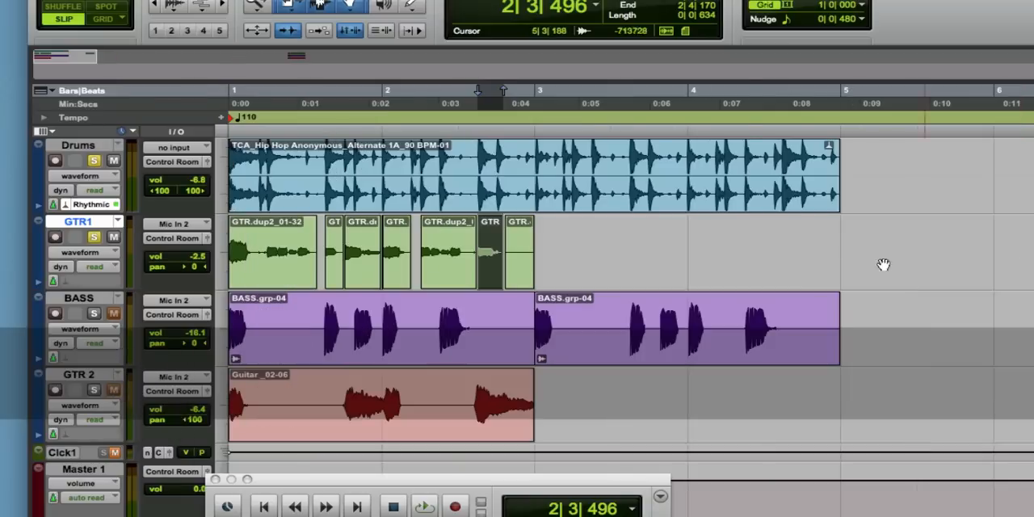
double_click(456, 187)
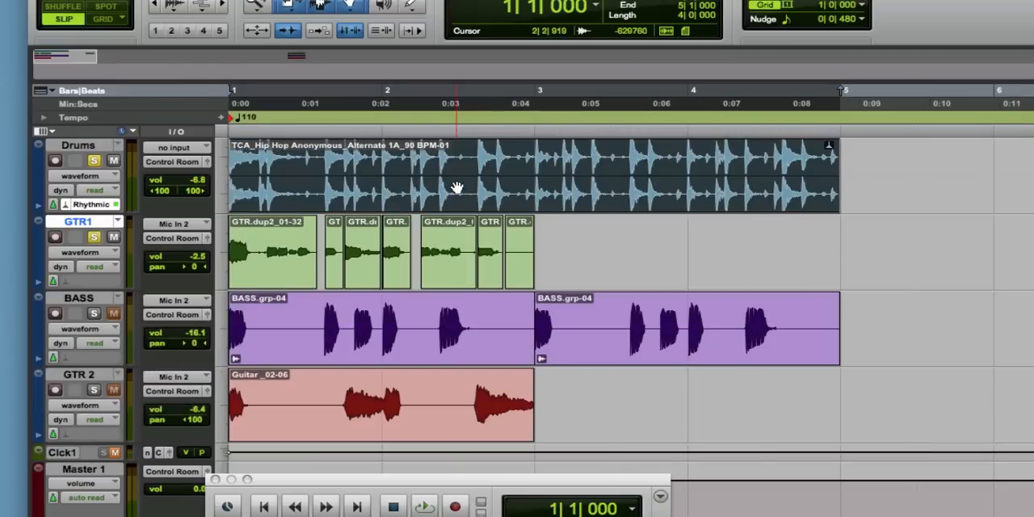
click(436, 421)
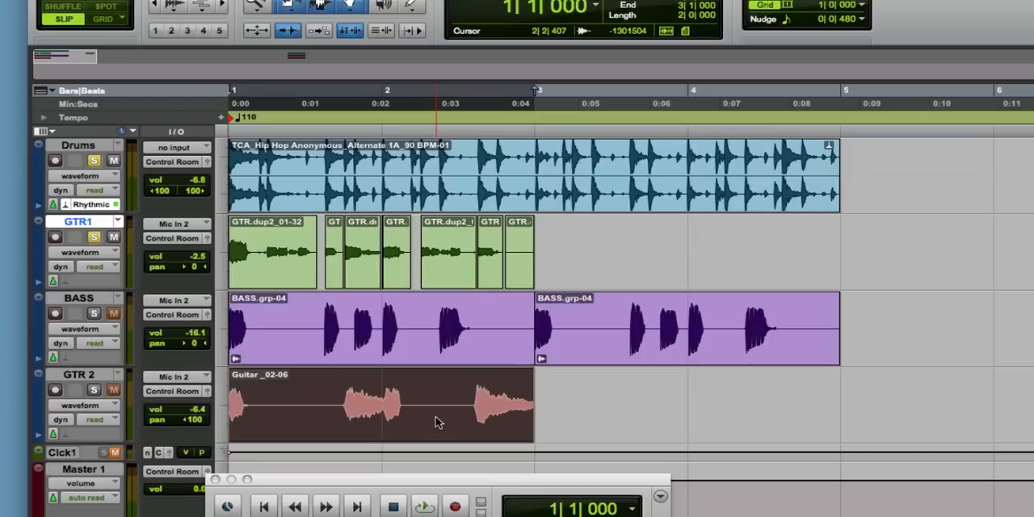
key(space)
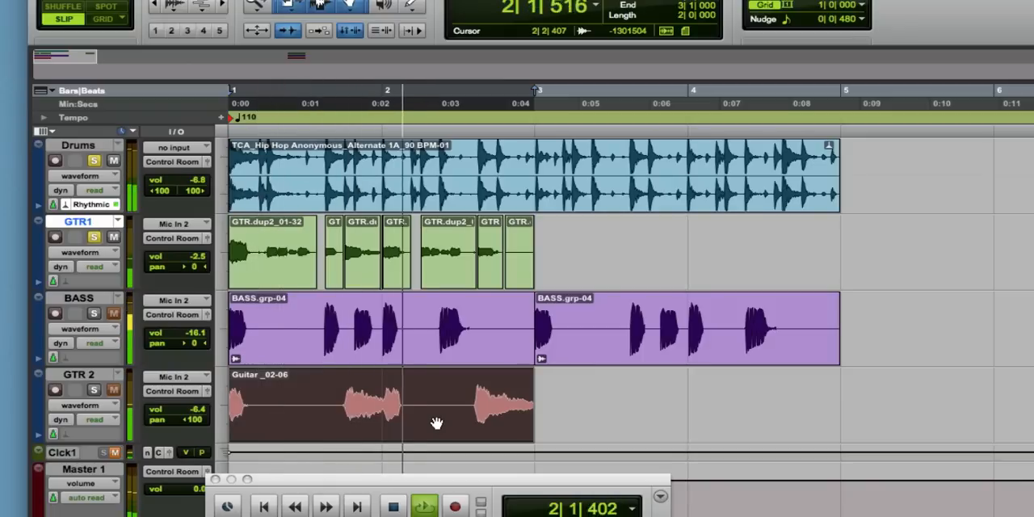
key(space)
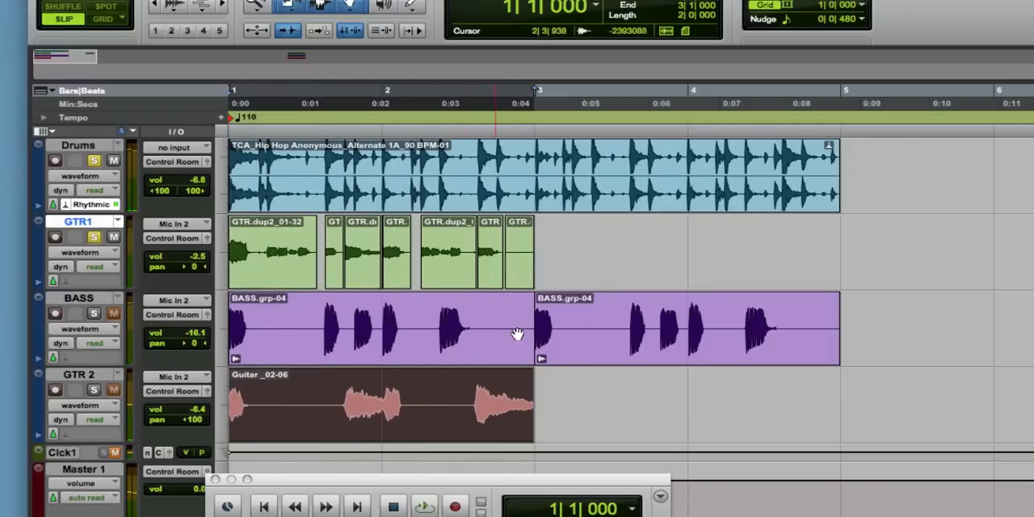